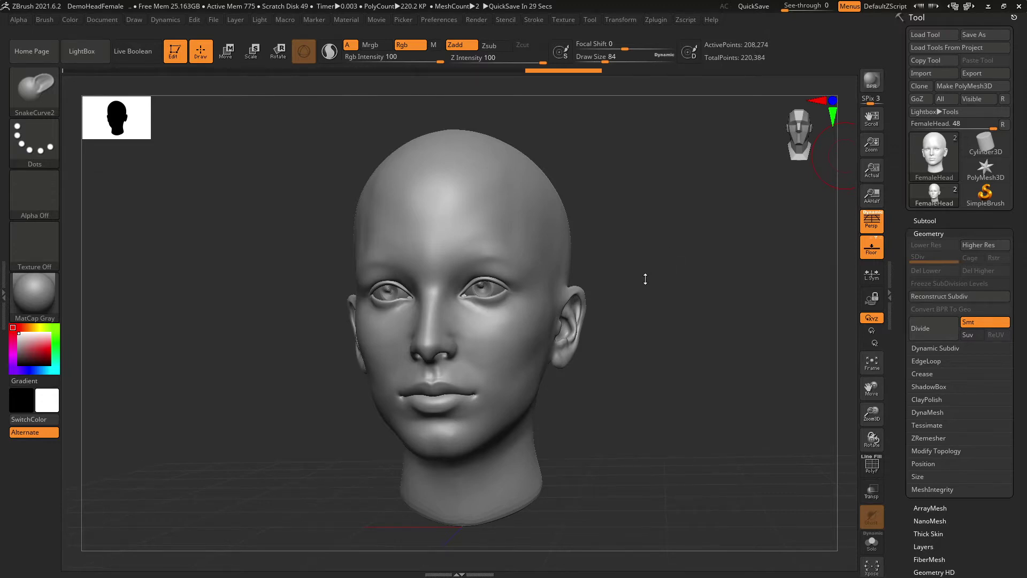
Select the SnakeCurve1 brush and activate Sculptris Pro mode
{"action": "left_click_drag", "start_coordinate": [649, 280], "coordinate": [672, 266]}
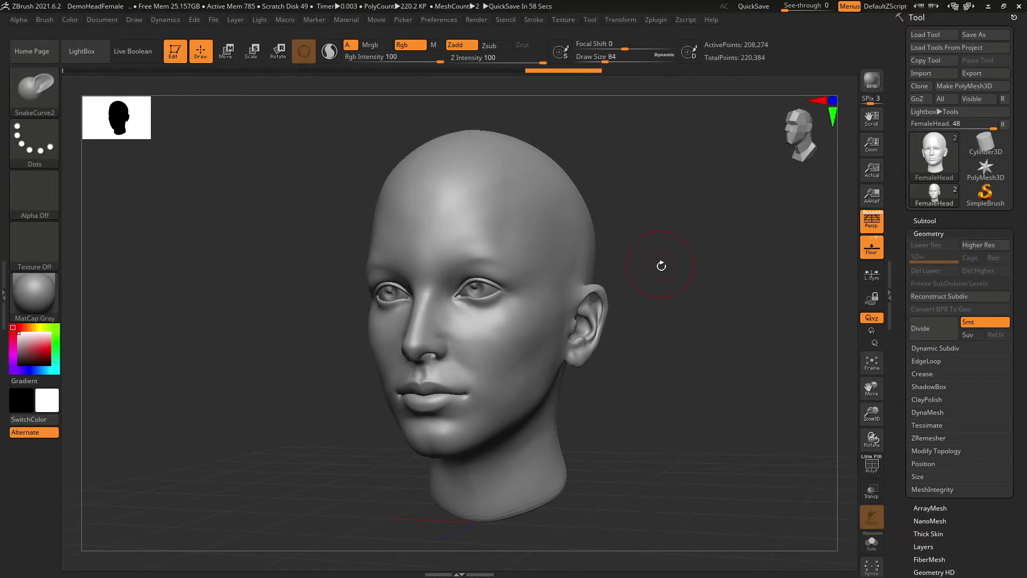
{"action": "mouse_move", "coordinate": [660, 267]}
{"action": "left_mouse_down"}
{"action": "mouse_move", "coordinate": [658, 291]}
{"action": "mouse_move", "coordinate": [645, 274]}
{"action": "mouse_move", "coordinate": [658, 253]}
{"action": "mouse_move", "coordinate": [654, 271]}
{"action": "mouse_move", "coordinate": [662, 268]}
{"action": "left_mouse_up"}
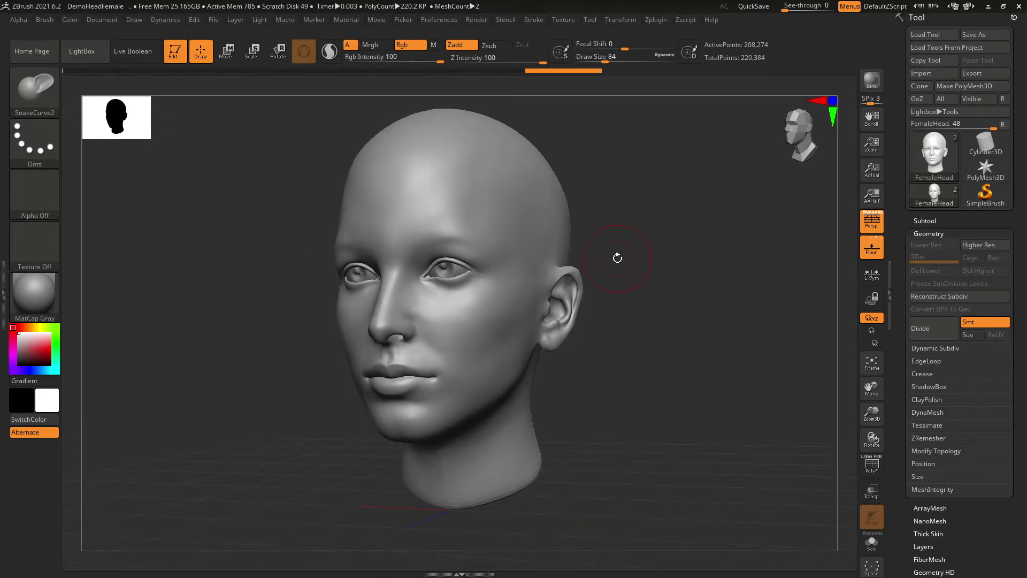
{"action": "left_click", "coordinate": [31, 94]}
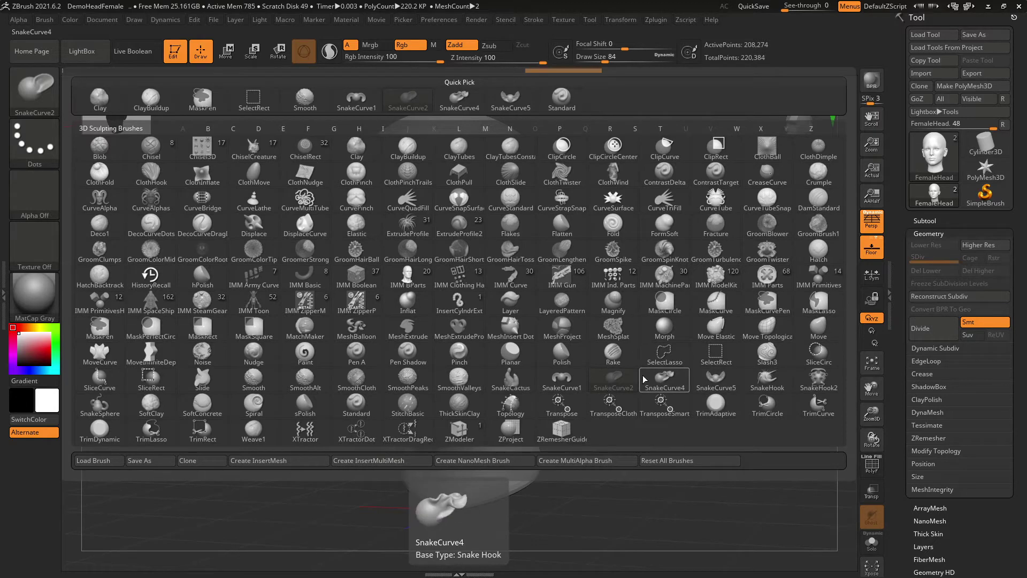
{"action": "left_click", "coordinate": [564, 386]}
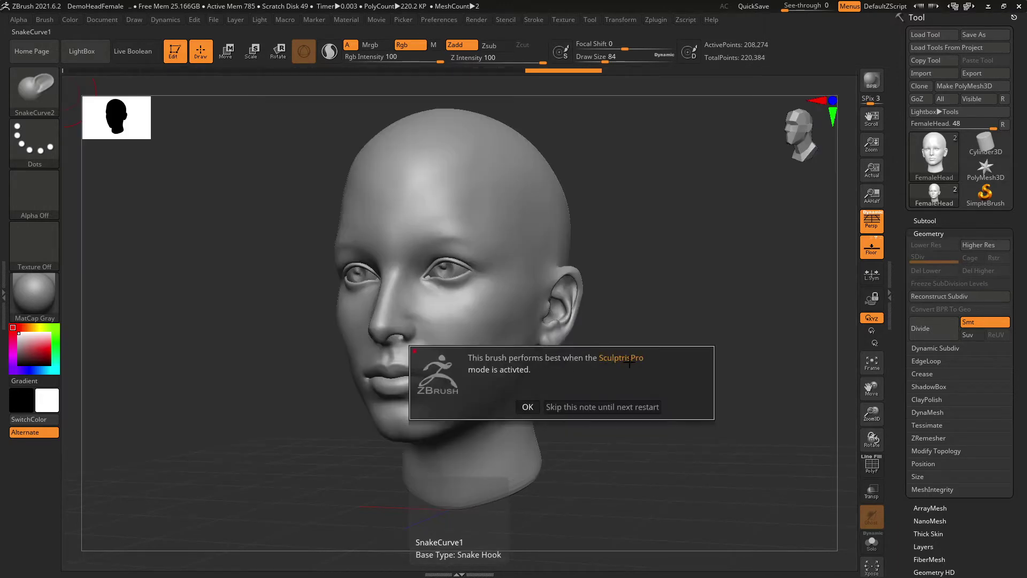
{"action": "left_click", "coordinate": [527, 407]}
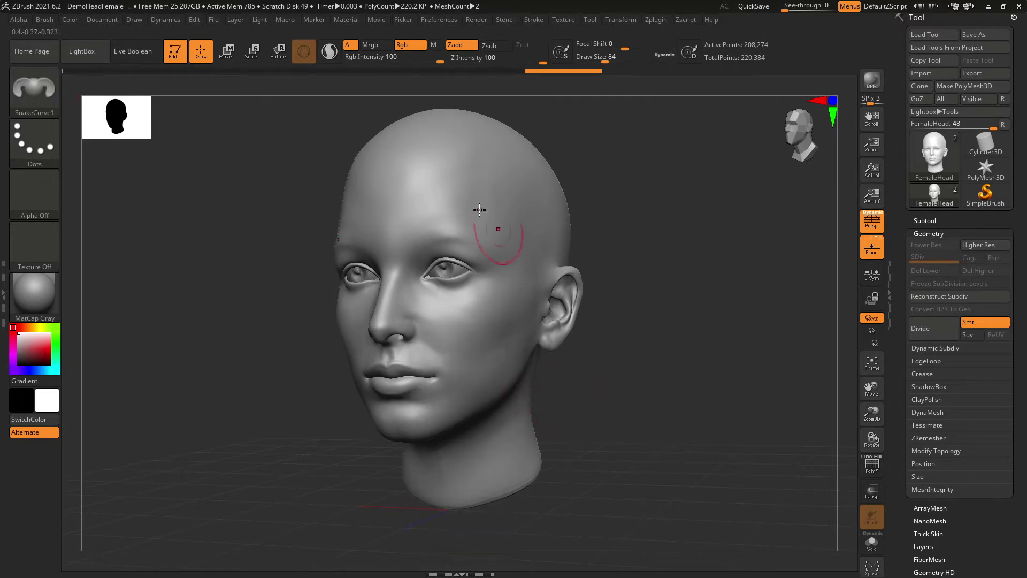
{"action": "left_click", "coordinate": [330, 53]}
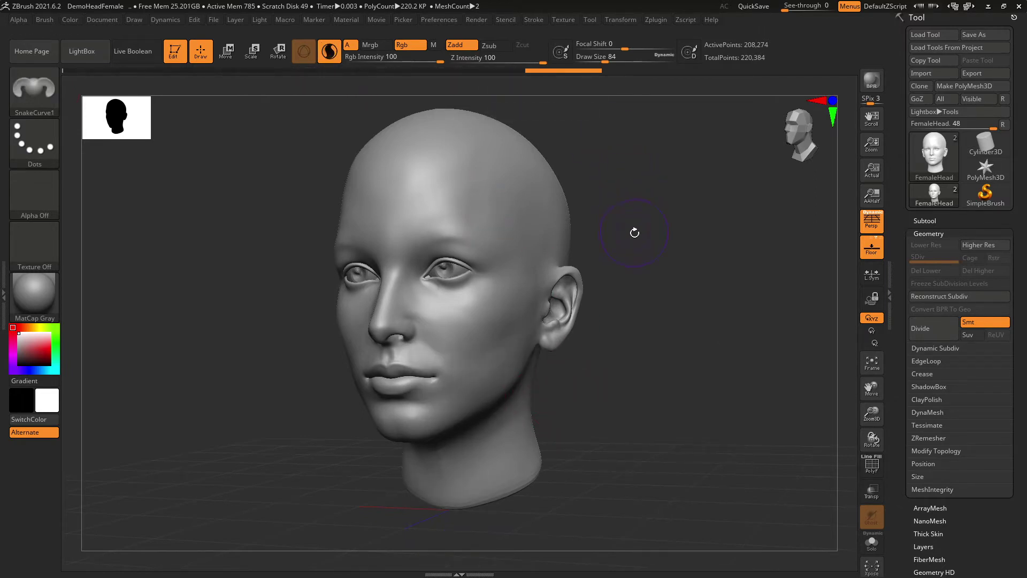
Draw a curve down the side of the head and try pulling wavy horns outward from it
{"action": "mouse_move", "coordinate": [655, 311]}
{"action": "left_mouse_down", "text": "alt"}
{"action": "mouse_move", "coordinate": [654, 265]}
{"action": "mouse_move", "coordinate": [644, 303]}
{"action": "mouse_move", "coordinate": [667, 291]}
{"action": "mouse_move", "coordinate": [657, 300]}
{"action": "left_mouse_up", "text": "alt"}
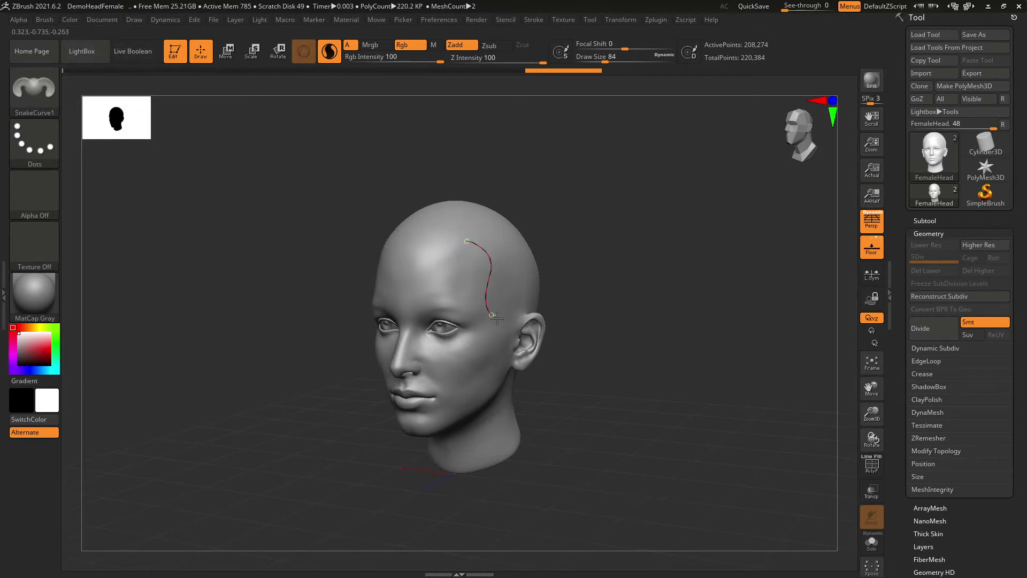
{"action": "left_click_drag", "start_coordinate": [500, 318], "coordinate": [514, 315]}
{"action": "left_click", "coordinate": [490, 277]}
{"action": "left_click_drag", "start_coordinate": [490, 276], "coordinate": [579, 276]}
{"action": "mouse_move", "coordinate": [599, 410]}
{"action": "left_mouse_down", "text": "alt"}
{"action": "mouse_move", "coordinate": [565, 383]}
{"action": "mouse_move", "coordinate": [600, 361]}
{"action": "mouse_move", "coordinate": [577, 403]}
{"action": "mouse_move", "coordinate": [551, 408]}
{"action": "mouse_move", "coordinate": [532, 394]}
{"action": "left_mouse_up", "text": "alt"}
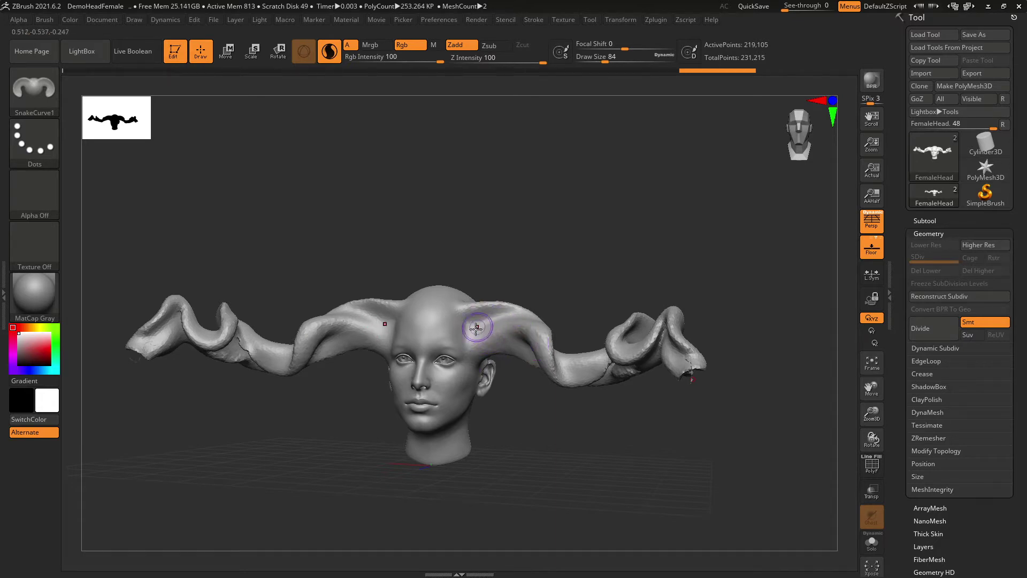
{"action": "key", "text": "ctrl+z"}
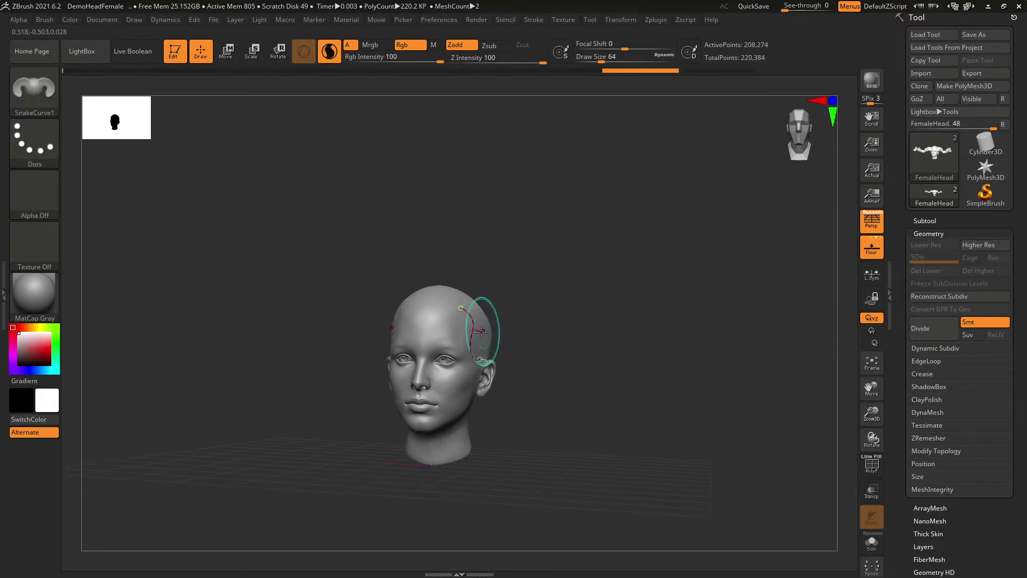
Try pulling long twisted horns out from the side-of-head curve and undo each attempt
{"action": "mouse_move", "coordinate": [475, 335]}
{"action": "left_mouse_down"}
{"action": "mouse_move", "coordinate": [684, 343]}
{"action": "mouse_move", "coordinate": [749, 318]}
{"action": "mouse_move", "coordinate": [733, 316]}
{"action": "mouse_move", "coordinate": [780, 311]}
{"action": "left_mouse_up"}
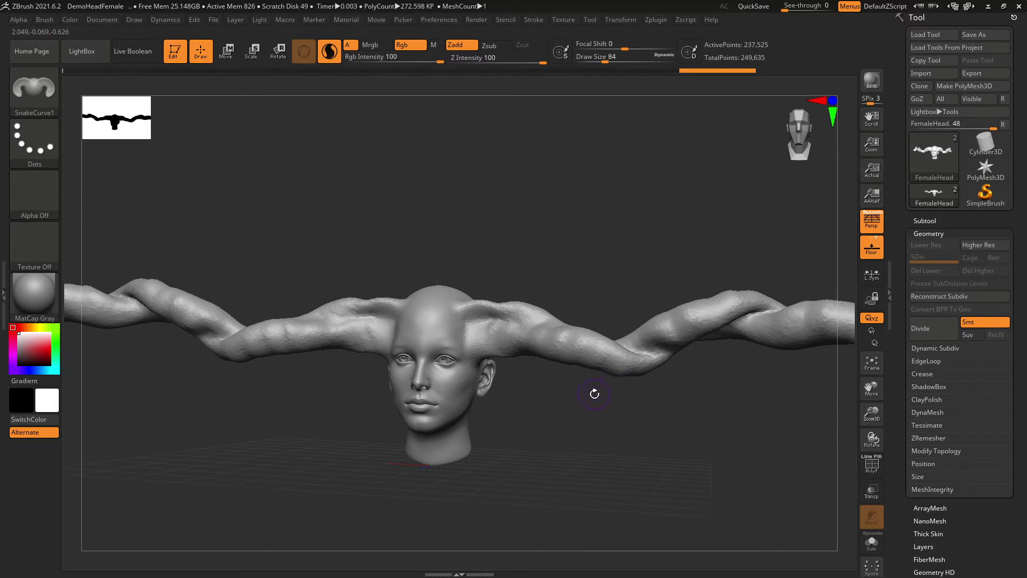
{"action": "key", "text": "ctrl+z"}
{"action": "mouse_move", "coordinate": [478, 337]}
{"action": "left_mouse_down"}
{"action": "mouse_move", "coordinate": [503, 343]}
{"action": "mouse_move", "coordinate": [492, 219]}
{"action": "mouse_move", "coordinate": [420, 209]}
{"action": "mouse_move", "coordinate": [421, 264]}
{"action": "mouse_move", "coordinate": [450, 279]}
{"action": "left_mouse_up"}
{"action": "key", "text": "ctrl+z"}
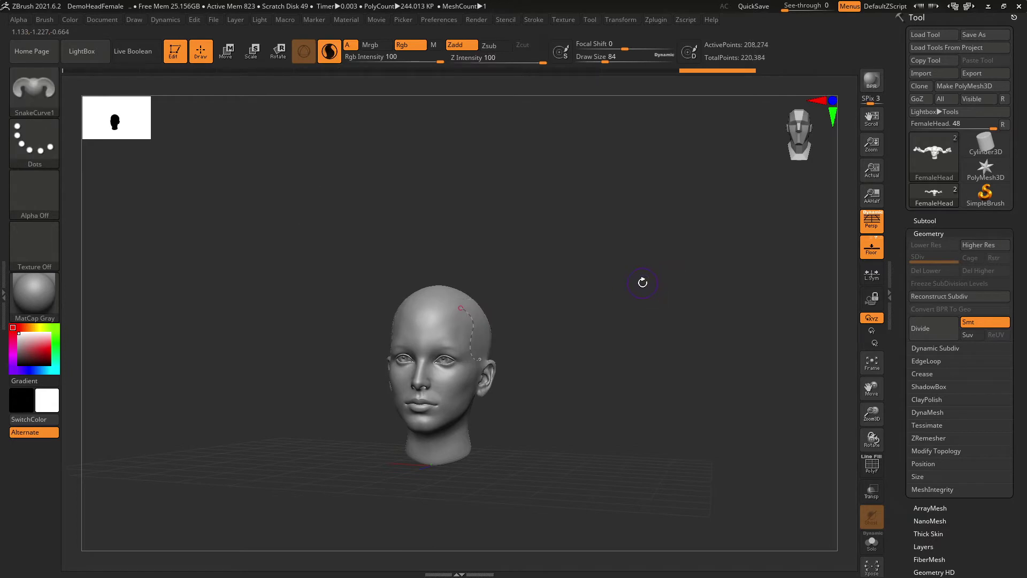
Try pulling winding horns forward and down in front of the face from the side view
{"action": "mouse_move", "coordinate": [534, 423]}
{"action": "left_mouse_down"}
{"action": "mouse_move", "coordinate": [537, 471]}
{"action": "mouse_move", "coordinate": [498, 511]}
{"action": "mouse_move", "coordinate": [444, 521]}
{"action": "left_mouse_up"}
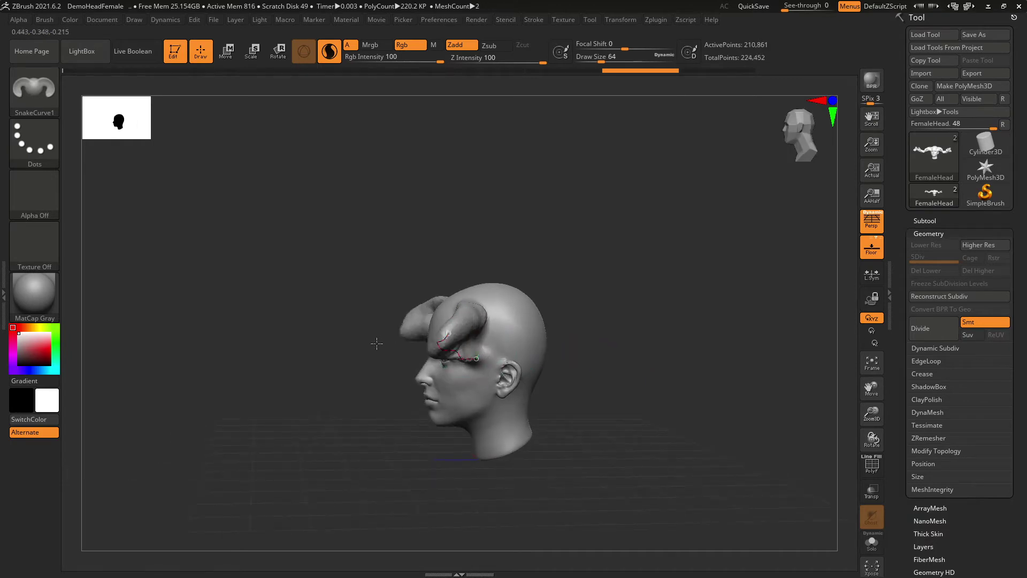
{"action": "left_click_drag", "start_coordinate": [377, 343], "coordinate": [208, 484]}
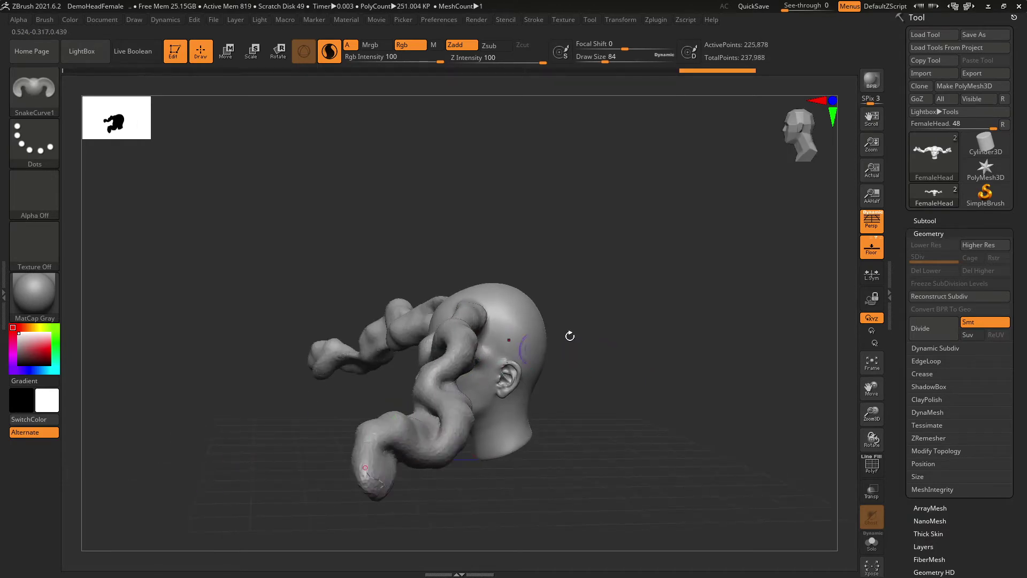
{"action": "left_click_drag", "start_coordinate": [605, 305], "coordinate": [744, 301]}
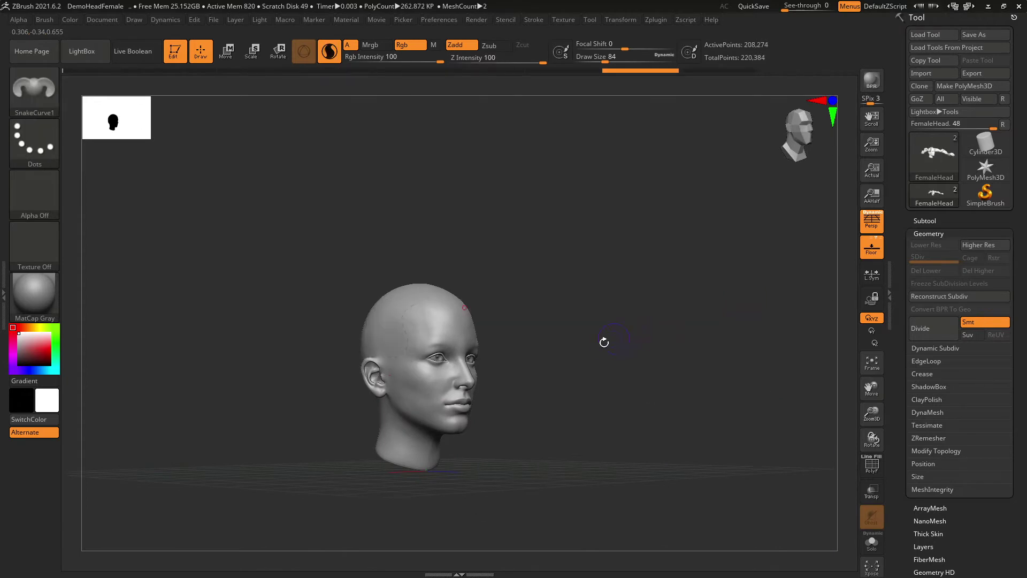
Try pulling horns outward and curling them upward into loops, undoing each variation
{"action": "mouse_move", "coordinate": [604, 342]}
{"action": "left_mouse_down"}
{"action": "mouse_move", "coordinate": [493, 339]}
{"action": "mouse_move", "coordinate": [549, 332]}
{"action": "mouse_move", "coordinate": [566, 294]}
{"action": "mouse_move", "coordinate": [612, 259]}
{"action": "mouse_move", "coordinate": [499, 252]}
{"action": "mouse_move", "coordinate": [486, 292]}
{"action": "mouse_move", "coordinate": [535, 314]}
{"action": "mouse_move", "coordinate": [637, 227]}
{"action": "mouse_move", "coordinate": [645, 243]}
{"action": "left_mouse_up"}
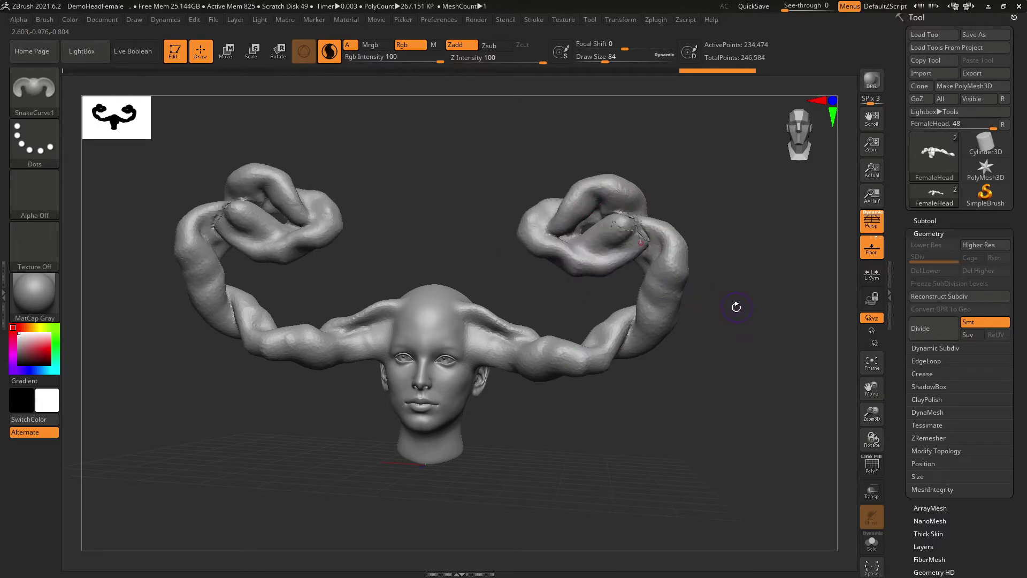
{"action": "key", "text": "ctrl+z"}
{"action": "mouse_move", "coordinate": [476, 337]}
{"action": "left_mouse_down"}
{"action": "mouse_move", "coordinate": [528, 296]}
{"action": "mouse_move", "coordinate": [515, 255]}
{"action": "mouse_move", "coordinate": [482, 260]}
{"action": "mouse_move", "coordinate": [486, 303]}
{"action": "left_mouse_up"}
{"action": "mouse_move", "coordinate": [626, 314]}
{"action": "left_mouse_down"}
{"action": "mouse_move", "coordinate": [550, 326]}
{"action": "mouse_move", "coordinate": [654, 312]}
{"action": "left_mouse_up"}
{"action": "mouse_move", "coordinate": [509, 292]}
{"action": "left_mouse_down"}
{"action": "mouse_move", "coordinate": [483, 269]}
{"action": "mouse_move", "coordinate": [498, 267]}
{"action": "mouse_move", "coordinate": [578, 322]}
{"action": "left_mouse_up"}
{"action": "left_click_drag", "start_coordinate": [652, 311], "coordinate": [616, 320]}
{"action": "key", "text": "ctrl+z"}
{"action": "key", "text": "ctrl+z"}
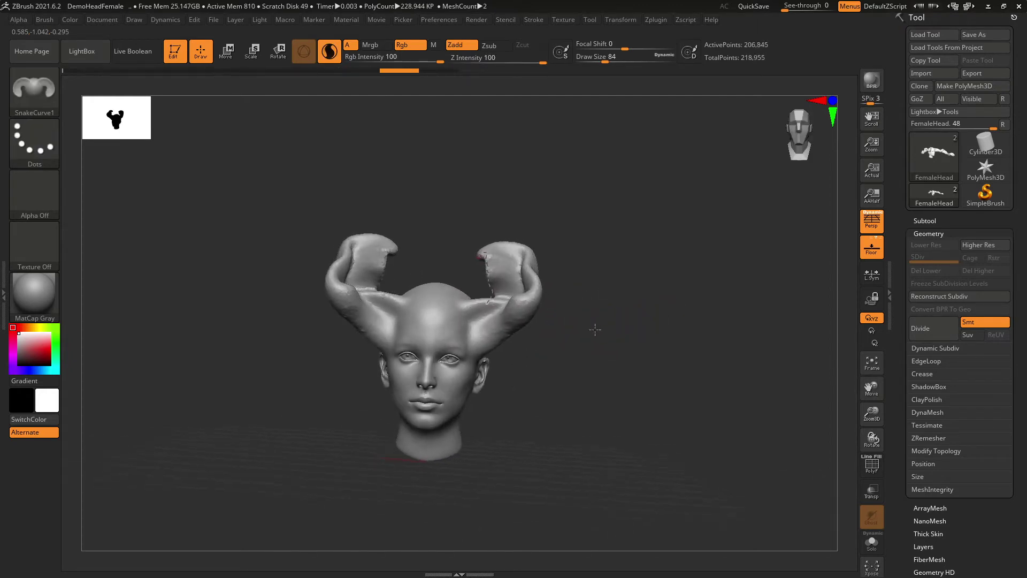
Try further SnakeCurve1 extrusions on the head from different angles, then undo them to restore the bare head
{"action": "left_click_drag", "start_coordinate": [600, 323], "coordinate": [459, 341]}
{"action": "left_click_drag", "start_coordinate": [447, 408], "coordinate": [456, 438]}
{"action": "left_click_drag", "start_coordinate": [547, 395], "coordinate": [581, 380]}
{"action": "left_click_drag", "start_coordinate": [454, 402], "coordinate": [554, 388]}
{"action": "left_click_drag", "start_coordinate": [642, 264], "coordinate": [628, 284]}
{"action": "key", "text": "ctrl+z"}
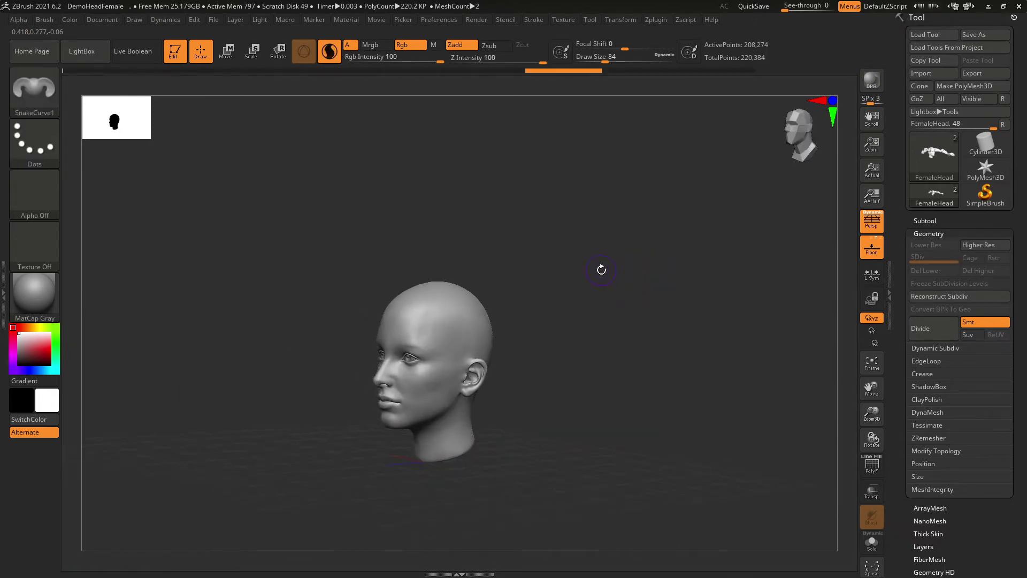
Switch to the SnakeCurve2 brush and draw a curve down the side of the head
{"action": "left_click", "coordinate": [31, 100]}
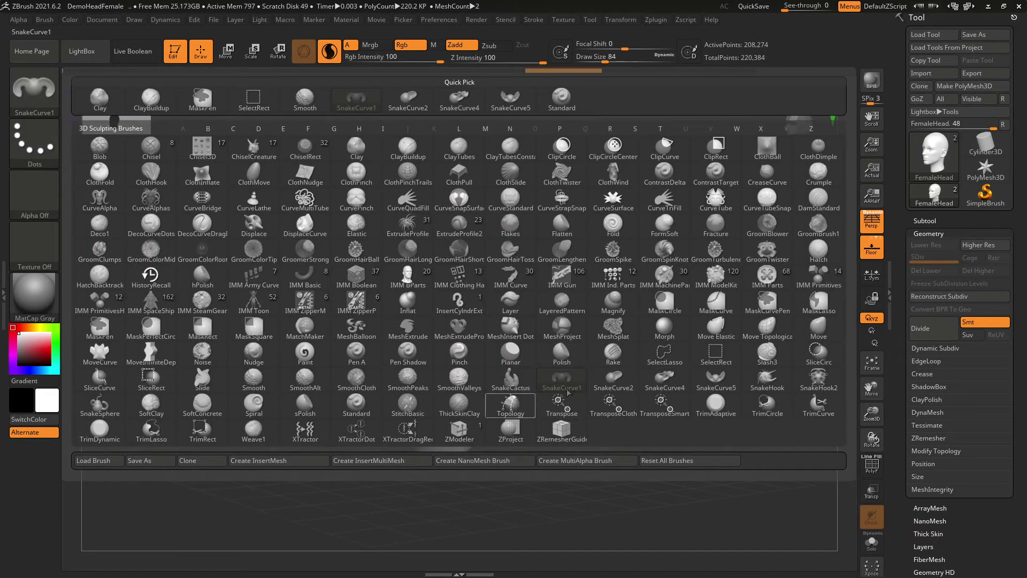
{"action": "left_click", "coordinate": [613, 381]}
{"action": "mouse_move", "coordinate": [547, 332]}
{"action": "left_mouse_down"}
{"action": "mouse_move", "coordinate": [569, 321]}
{"action": "mouse_move", "coordinate": [548, 323]}
{"action": "left_mouse_up"}
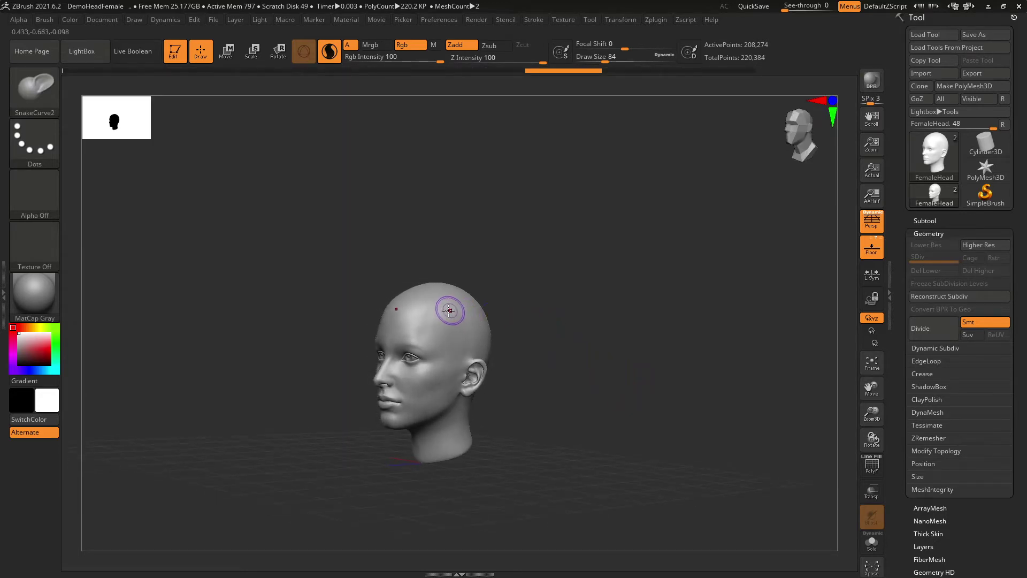
{"action": "left_click_drag", "start_coordinate": [447, 394], "coordinate": [447, 396]}
Try pulling broad hollow flaps out sideways from the curve on the head and undo them
{"action": "mouse_move", "coordinate": [464, 351]}
{"action": "left_mouse_down"}
{"action": "mouse_move", "coordinate": [480, 354]}
{"action": "mouse_move", "coordinate": [507, 335]}
{"action": "left_mouse_up"}
{"action": "left_click_drag", "start_coordinate": [644, 304], "coordinate": [674, 304]}
{"action": "key", "text": "ctrl+z"}
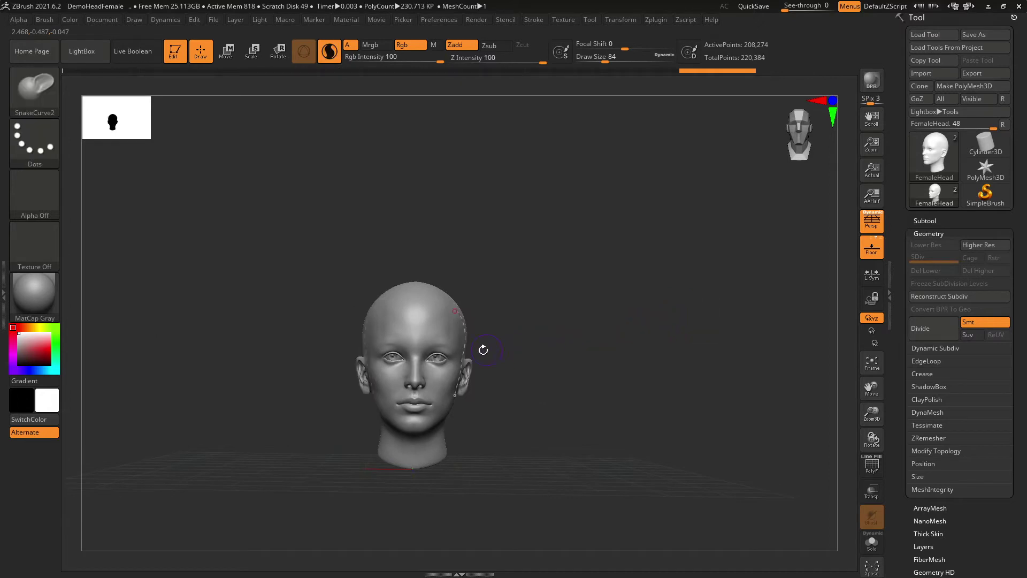
{"action": "left_click_drag", "start_coordinate": [466, 353], "coordinate": [490, 363]}
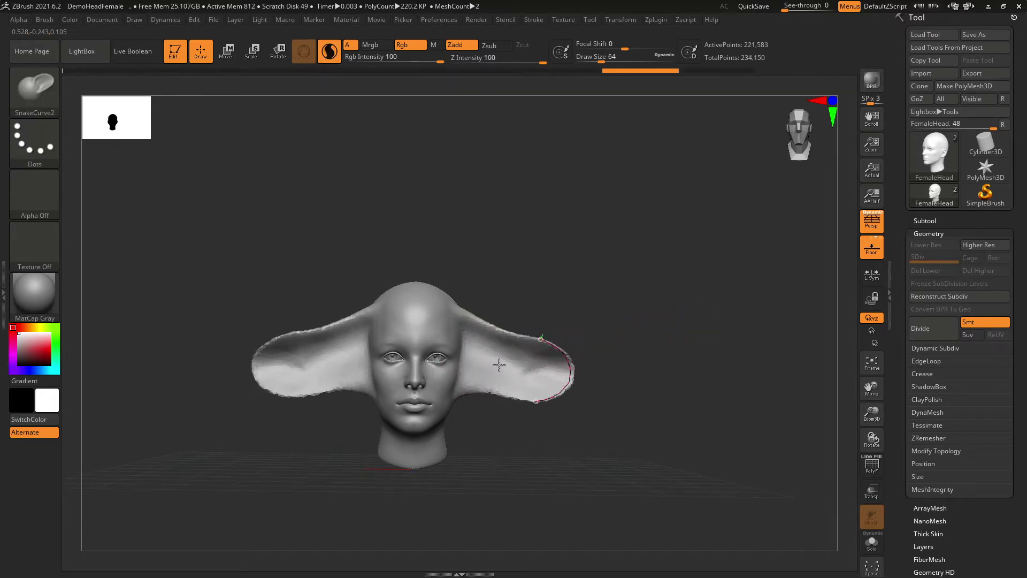
{"action": "mouse_move", "coordinate": [624, 348]}
{"action": "left_mouse_down"}
{"action": "mouse_move", "coordinate": [616, 368]}
{"action": "mouse_move", "coordinate": [584, 358]}
{"action": "mouse_move", "coordinate": [537, 379]}
{"action": "mouse_move", "coordinate": [599, 336]}
{"action": "left_mouse_up"}
{"action": "key", "text": "ctrl+z"}
Try pulling a shape upward from a curve above the ear, then undo both the extrusion and the curve
{"action": "left_click_drag", "start_coordinate": [563, 307], "coordinate": [537, 320]}
{"action": "left_click_drag", "start_coordinate": [466, 340], "coordinate": [467, 339]}
{"action": "left_click_drag", "start_coordinate": [544, 310], "coordinate": [591, 290]}
{"action": "left_click_drag", "start_coordinate": [446, 330], "coordinate": [526, 244]}
{"action": "left_click_drag", "start_coordinate": [582, 303], "coordinate": [574, 325]}
{"action": "key", "text": "ctrl+z"}
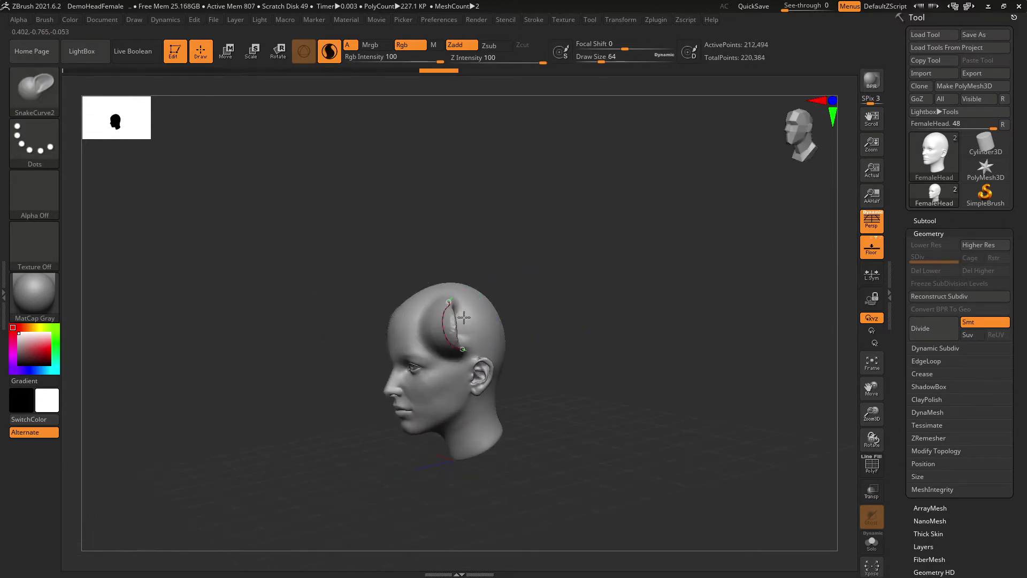
{"action": "key", "text": "ctrl+z"}
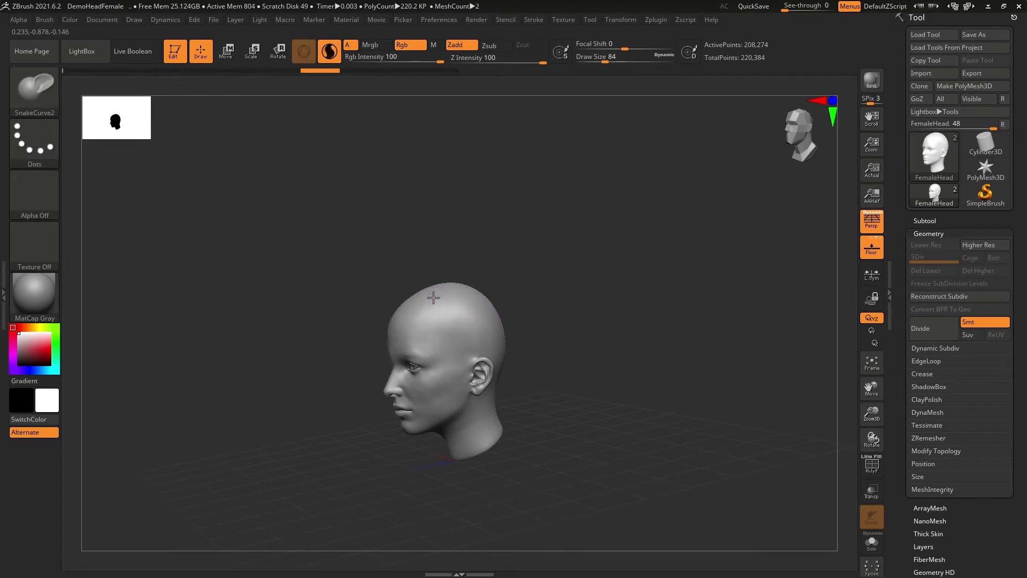
Draw a curve from the upper forehead to the temple and try pulling shapes up and outward from it
{"action": "left_click_drag", "start_coordinate": [576, 321], "coordinate": [579, 303]}
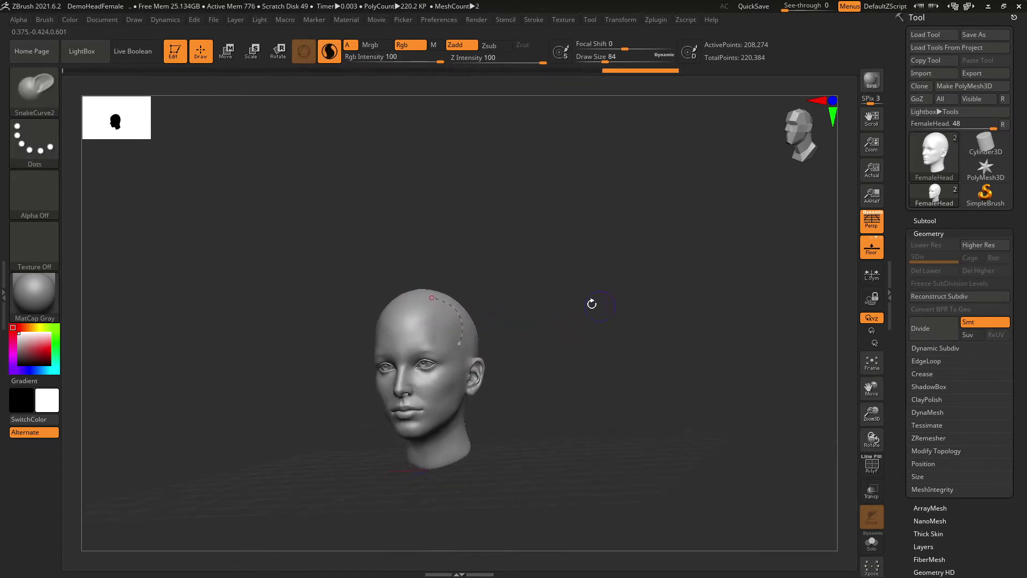
{"action": "left_click_drag", "start_coordinate": [459, 314], "coordinate": [528, 254]}
{"action": "left_click_drag", "start_coordinate": [594, 303], "coordinate": [607, 306]}
{"action": "key", "text": "ctrl+z"}
{"action": "key", "text": "ctrl+z"}
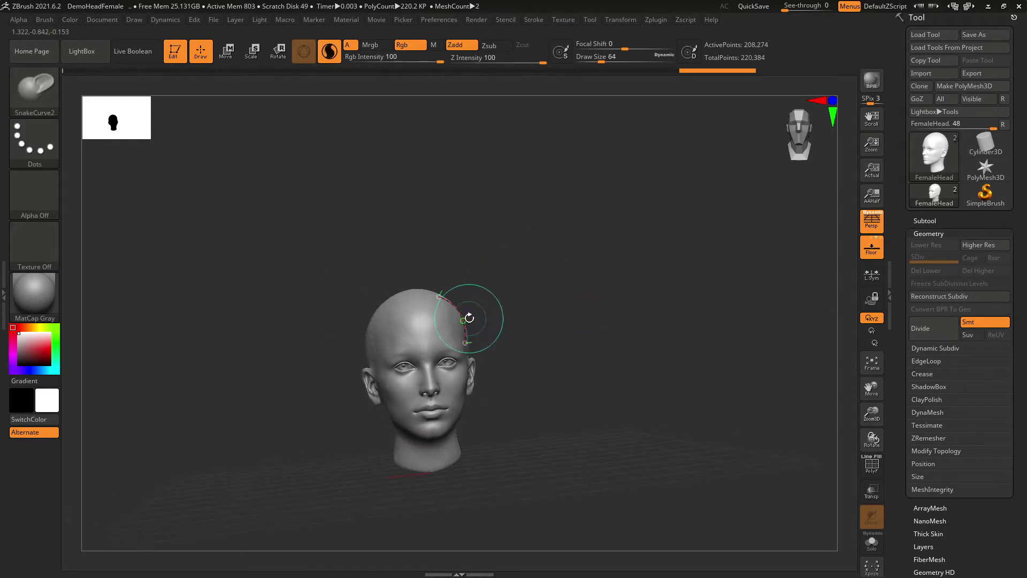
{"action": "key", "text": "ctrl+z"}
{"action": "key", "text": "ctrl+z"}
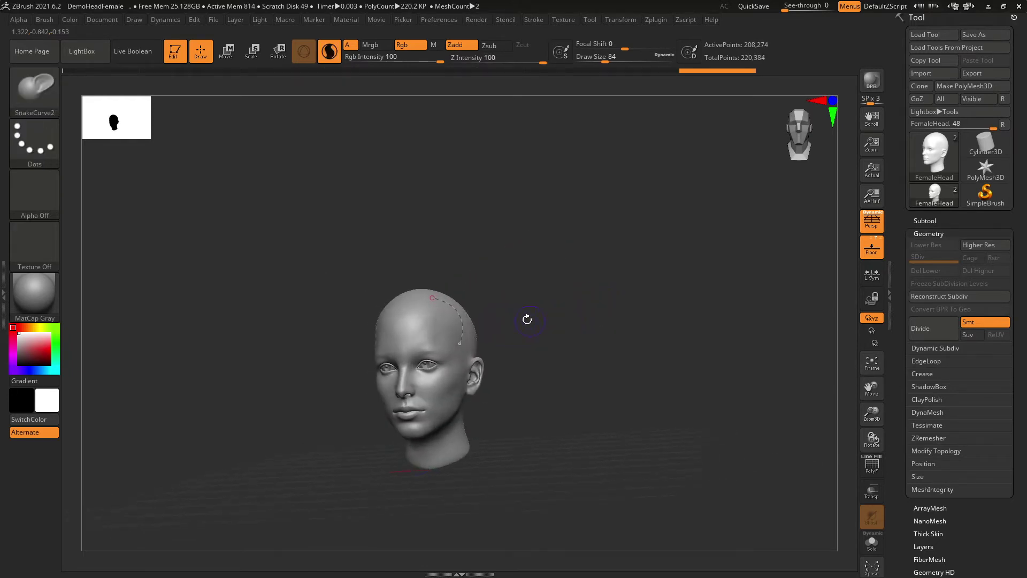
Try pulling drooping horns outward and down past the ears from the temple curve
{"action": "left_click_drag", "start_coordinate": [486, 321], "coordinate": [548, 375]}
{"action": "mouse_move", "coordinate": [600, 310]}
{"action": "left_mouse_down"}
{"action": "mouse_move", "coordinate": [638, 305]}
{"action": "mouse_move", "coordinate": [599, 316]}
{"action": "left_mouse_up"}
{"action": "key", "text": "ctrl+z"}
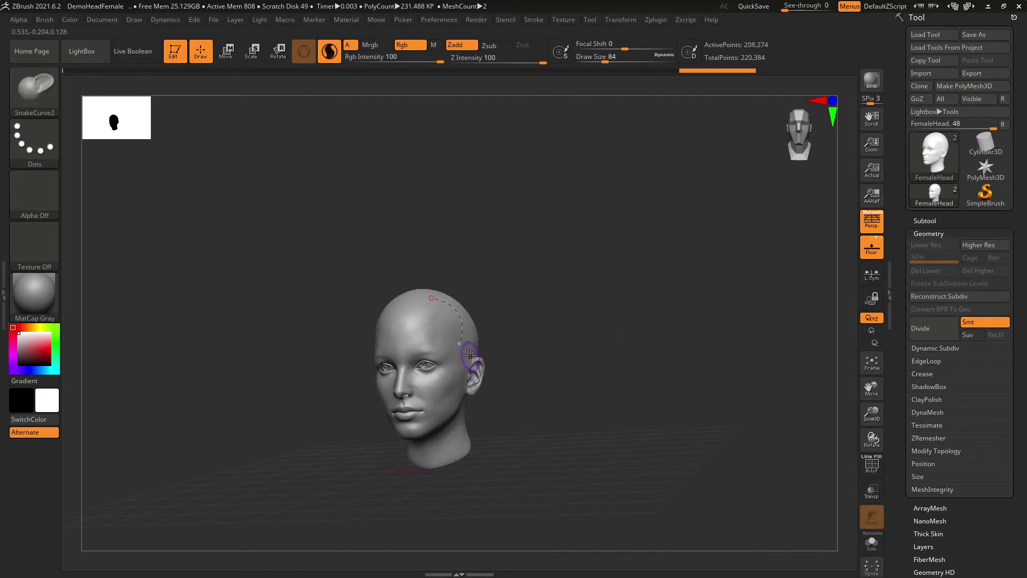
{"action": "key", "text": "ctrl+shift+z"}
{"action": "left_click_drag", "start_coordinate": [474, 328], "coordinate": [499, 374]}
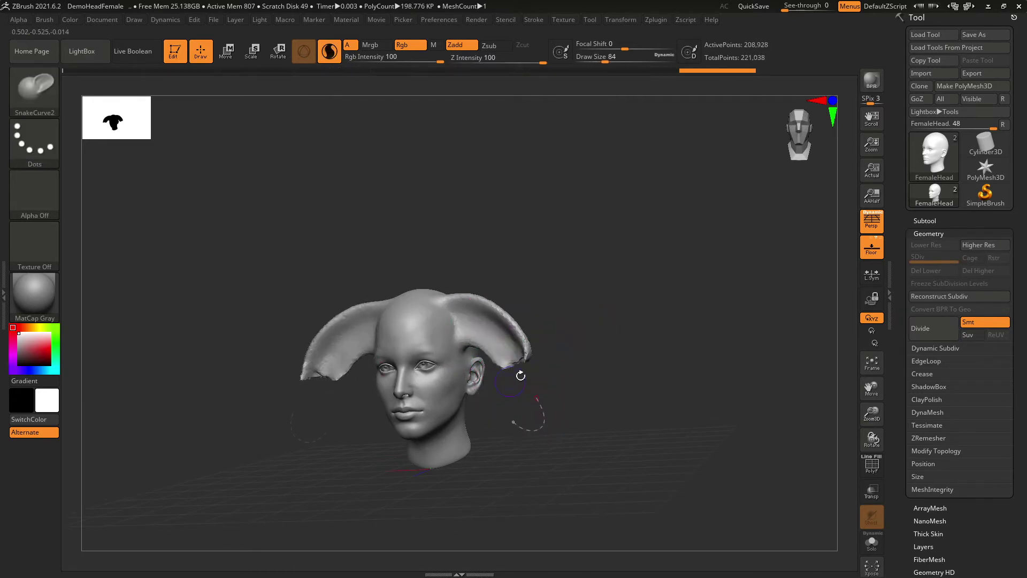
{"action": "key", "text": "ctrl+z"}
{"action": "key", "text": "ctrl+shift+z"}
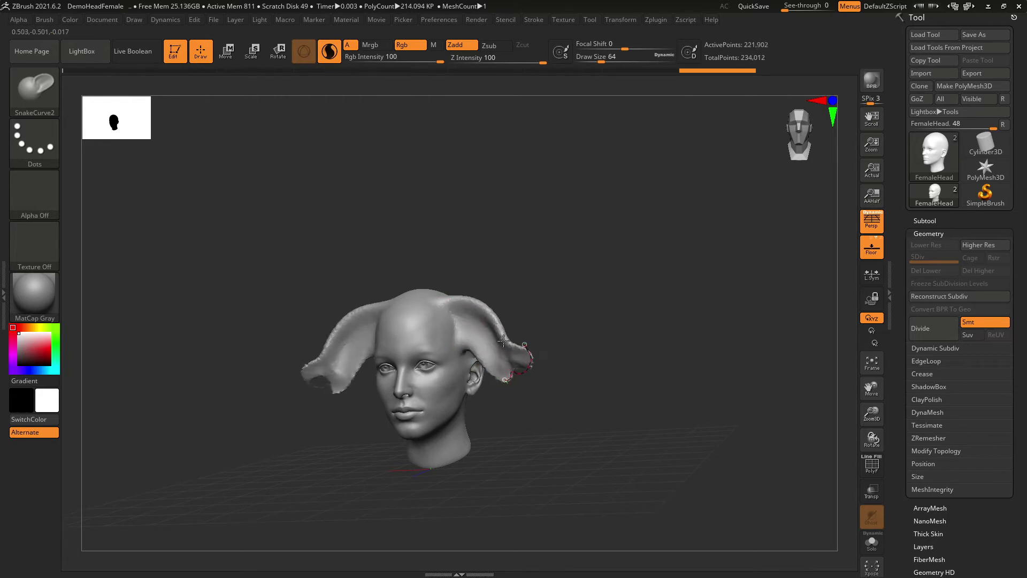
Try pulling tightly coiled ram-style horns out of the temple curve, undoing each variation
{"action": "left_click_drag", "start_coordinate": [505, 341], "coordinate": [537, 328]}
{"action": "key", "text": "ctrl+z"}
{"action": "mouse_move", "coordinate": [462, 323]}
{"action": "left_mouse_down"}
{"action": "mouse_move", "coordinate": [518, 317]}
{"action": "mouse_move", "coordinate": [524, 301]}
{"action": "left_mouse_up"}
{"action": "key", "text": "ctrl+z"}
{"action": "mouse_move", "coordinate": [461, 315]}
{"action": "left_mouse_down"}
{"action": "mouse_move", "coordinate": [515, 271]}
{"action": "mouse_move", "coordinate": [488, 288]}
{"action": "mouse_move", "coordinate": [523, 290]}
{"action": "mouse_move", "coordinate": [473, 319]}
{"action": "left_mouse_up"}
{"action": "key", "text": "ctrl+shift+z"}
{"action": "key", "text": "ctrl+shift+z"}
{"action": "key", "text": "ctrl+shift+z"}
{"action": "key", "text": "ctrl+shift+z"}
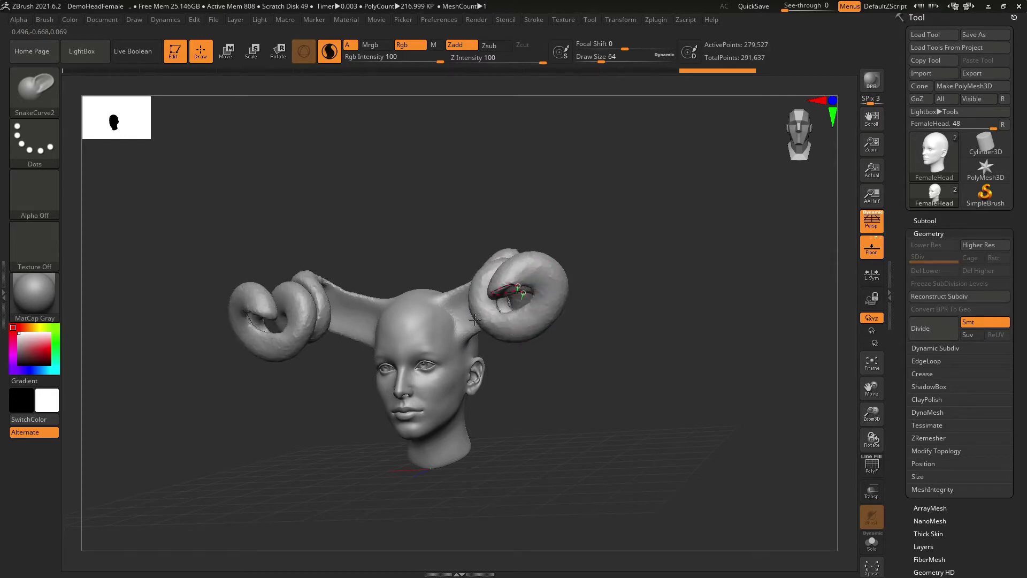
{"action": "left_click_drag", "start_coordinate": [519, 328], "coordinate": [559, 346]}
{"action": "mouse_move", "coordinate": [639, 289]}
{"action": "left_mouse_down"}
{"action": "mouse_move", "coordinate": [708, 281]}
{"action": "mouse_move", "coordinate": [624, 218]}
{"action": "mouse_move", "coordinate": [585, 291]}
{"action": "mouse_move", "coordinate": [646, 286]}
{"action": "left_mouse_up"}
{"action": "key", "text": "ctrl+z"}
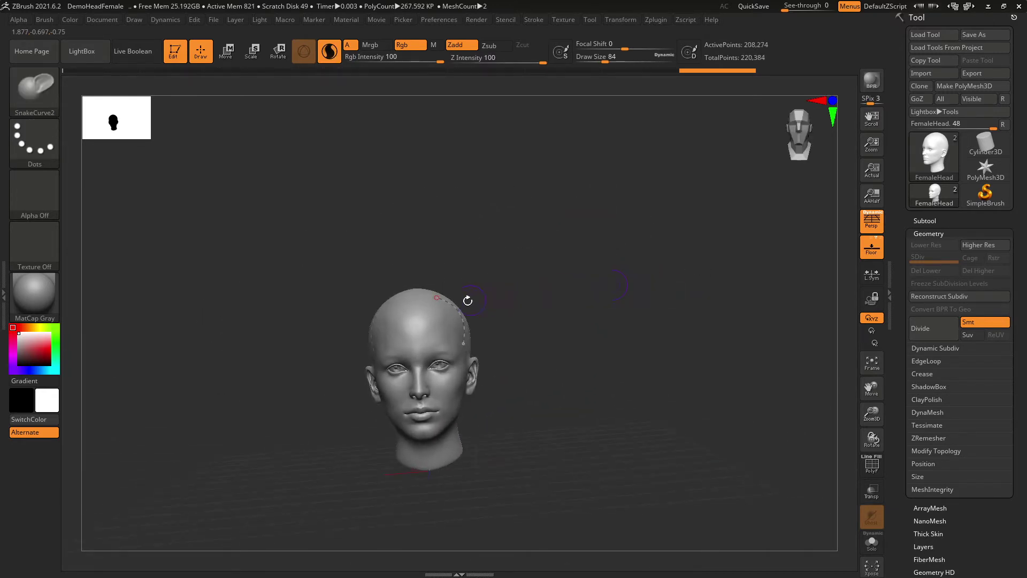
Try pulling tall horns upward with their tips curling inward above the head, then undo them
{"action": "key", "text": "ctrl+shift+z"}
{"action": "key", "text": "ctrl+shift+z"}
{"action": "key", "text": "ctrl+shift+z"}
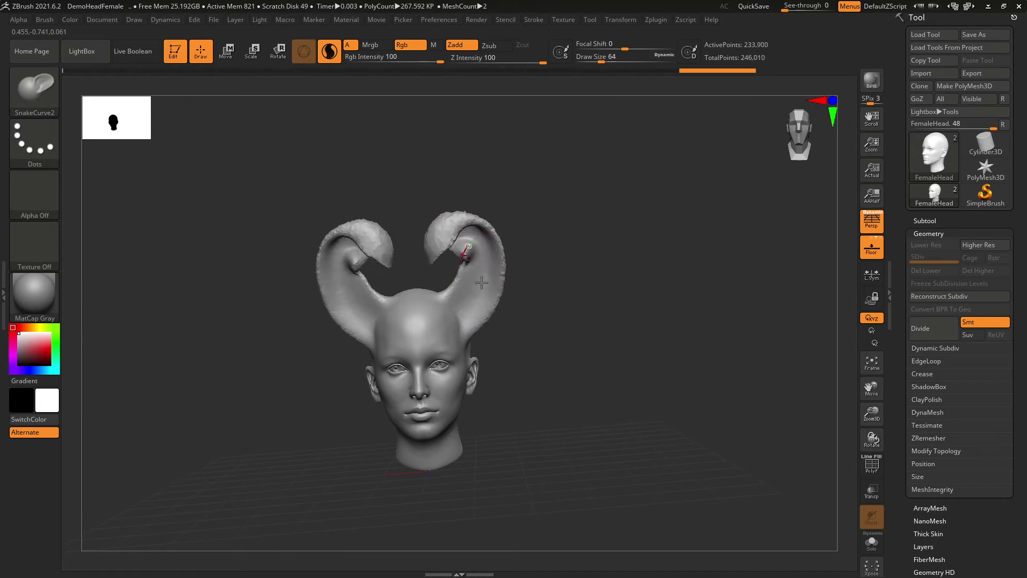
{"action": "key", "text": "ctrl+z"}
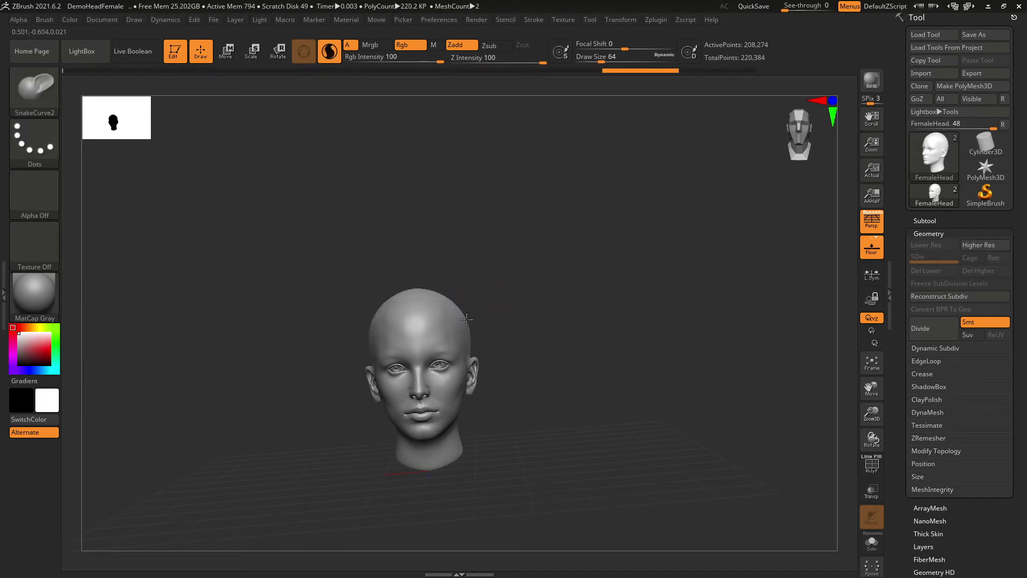
Try rolling the temple curve into rounded, spiralling horns beside the head, then undo them
{"action": "key", "text": "ctrl+shift+z"}
{"action": "key", "text": "ctrl+shift+z"}
{"action": "key", "text": "ctrl+shift+z"}
{"action": "key", "text": "ctrl+shift+z"}
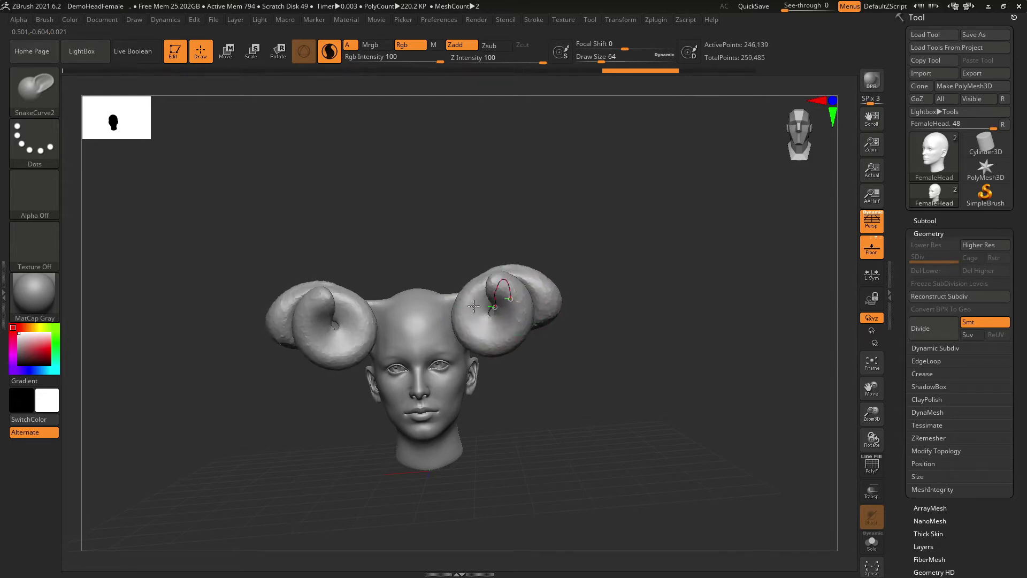
{"action": "key", "text": "ctrl+z"}
{"action": "mouse_move", "coordinate": [559, 285]}
{"action": "left_mouse_down"}
{"action": "mouse_move", "coordinate": [568, 281]}
{"action": "mouse_move", "coordinate": [537, 277]}
{"action": "mouse_move", "coordinate": [557, 313]}
{"action": "left_mouse_up"}
{"action": "key", "text": "ctrl+z"}
Draw a short curve on the upper side of the forehead
{"action": "key", "text": "bracketleft"}
{"action": "mouse_move", "coordinate": [431, 304]}
{"action": "left_mouse_down"}
{"action": "mouse_move", "coordinate": [436, 336]}
{"action": "mouse_move", "coordinate": [421, 327]}
{"action": "left_mouse_up"}
{"action": "key", "text": "bracketright"}
Try pulling horns outward from the short forehead curve at different angles and undo each attempt
{"action": "left_click_drag", "start_coordinate": [547, 296], "coordinate": [616, 289]}
{"action": "left_click_drag", "start_coordinate": [432, 322], "coordinate": [477, 329]}
{"action": "key", "text": "ctrl+z"}
{"action": "key", "text": "ctrl+z"}
{"action": "left_click_drag", "start_coordinate": [540, 309], "coordinate": [508, 322]}
{"action": "mouse_move", "coordinate": [427, 305]}
{"action": "left_mouse_down"}
{"action": "mouse_move", "coordinate": [443, 333]}
{"action": "mouse_move", "coordinate": [488, 344]}
{"action": "mouse_move", "coordinate": [522, 312]}
{"action": "mouse_move", "coordinate": [542, 353]}
{"action": "mouse_move", "coordinate": [520, 308]}
{"action": "mouse_move", "coordinate": [642, 286]}
{"action": "mouse_move", "coordinate": [617, 277]}
{"action": "left_mouse_up"}
{"action": "key", "text": "ctrl+z"}
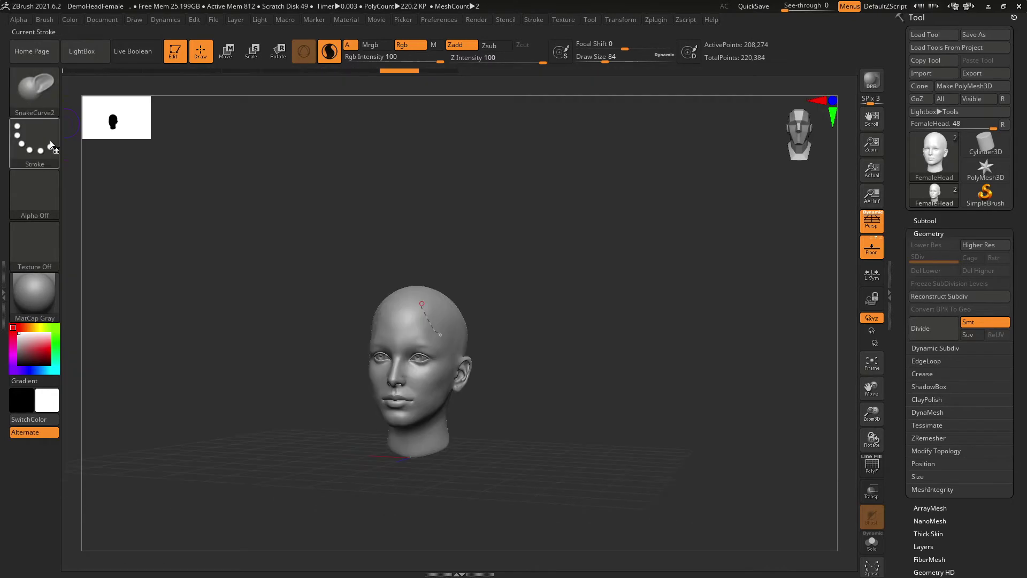
Choose the SnakeCurve4 brush and draw a long curve down the side of the head in front of the ear
{"action": "left_click", "coordinate": [37, 88]}
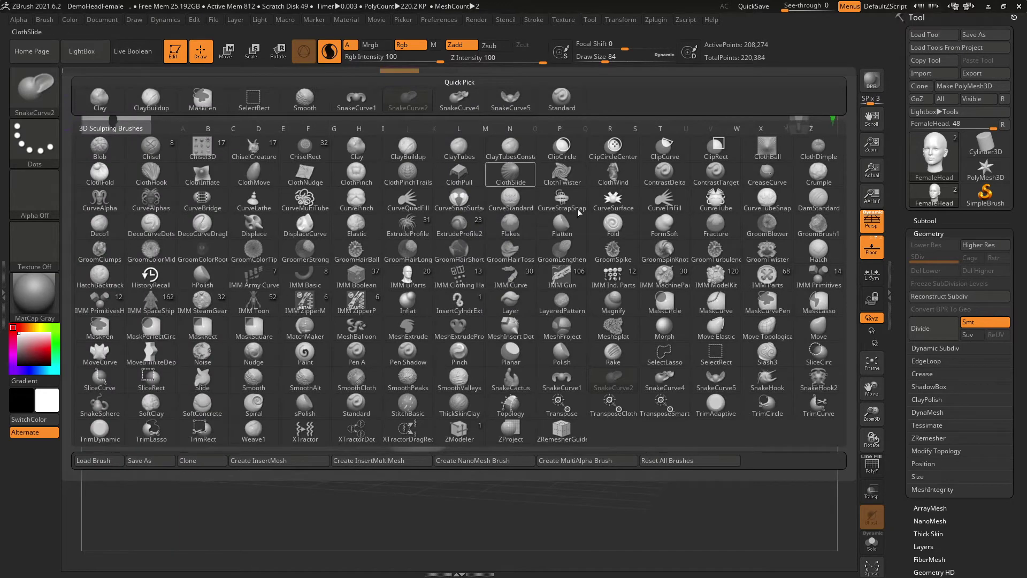
{"action": "left_click", "coordinate": [666, 384]}
{"action": "left_click_drag", "start_coordinate": [528, 301], "coordinate": [544, 298]}
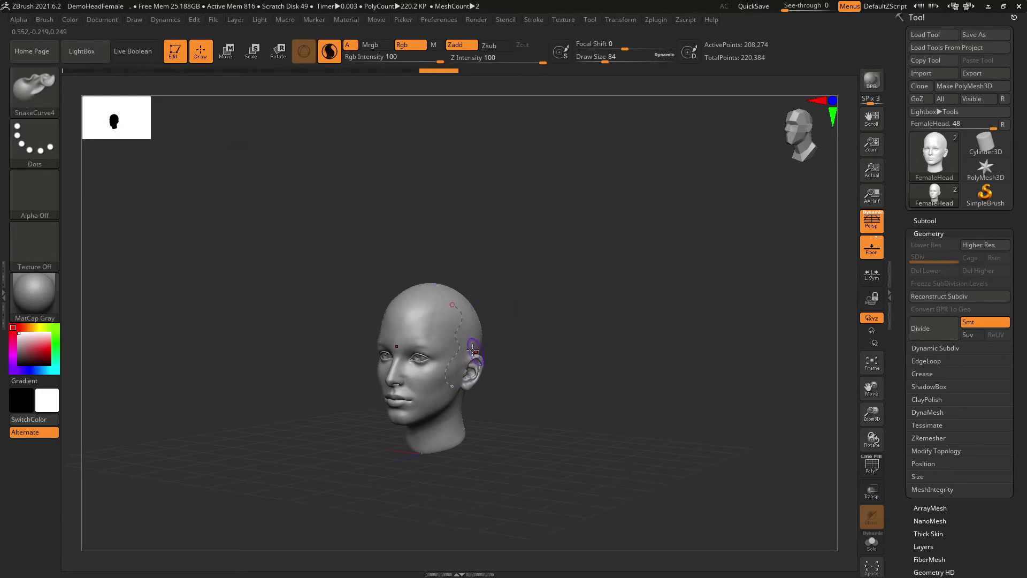
Try pulling thick, wavy horns sideways and downward from the long temple curve and undo each attempt
{"action": "mouse_move", "coordinate": [460, 344]}
{"action": "left_mouse_down"}
{"action": "mouse_move", "coordinate": [506, 351]}
{"action": "mouse_move", "coordinate": [553, 379]}
{"action": "left_mouse_up"}
{"action": "key", "text": "ctrl+z"}
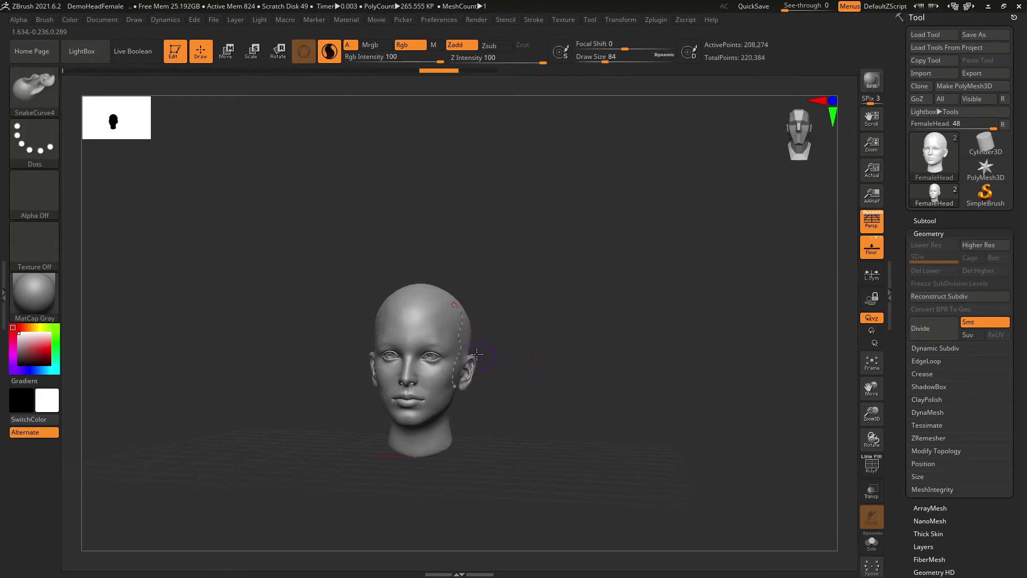
{"action": "left_click_drag", "start_coordinate": [470, 350], "coordinate": [551, 361]}
{"action": "key", "text": "ctrl+z"}
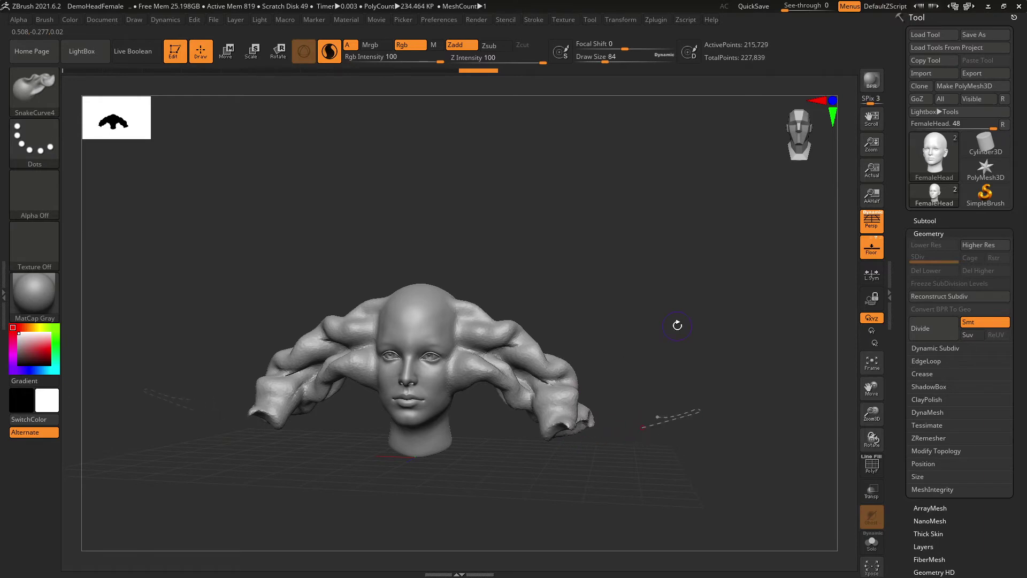
{"action": "key", "text": "ctrl+z"}
Try pulling horns upward and straight outward from the same temple curve and undo each attempt
{"action": "mouse_move", "coordinate": [475, 321]}
{"action": "left_mouse_down"}
{"action": "mouse_move", "coordinate": [558, 315]}
{"action": "mouse_move", "coordinate": [625, 262]}
{"action": "left_mouse_up"}
{"action": "key", "text": "ctrl+z"}
{"action": "left_click_drag", "start_coordinate": [464, 332], "coordinate": [528, 338]}
{"action": "key", "text": "ctrl+z"}
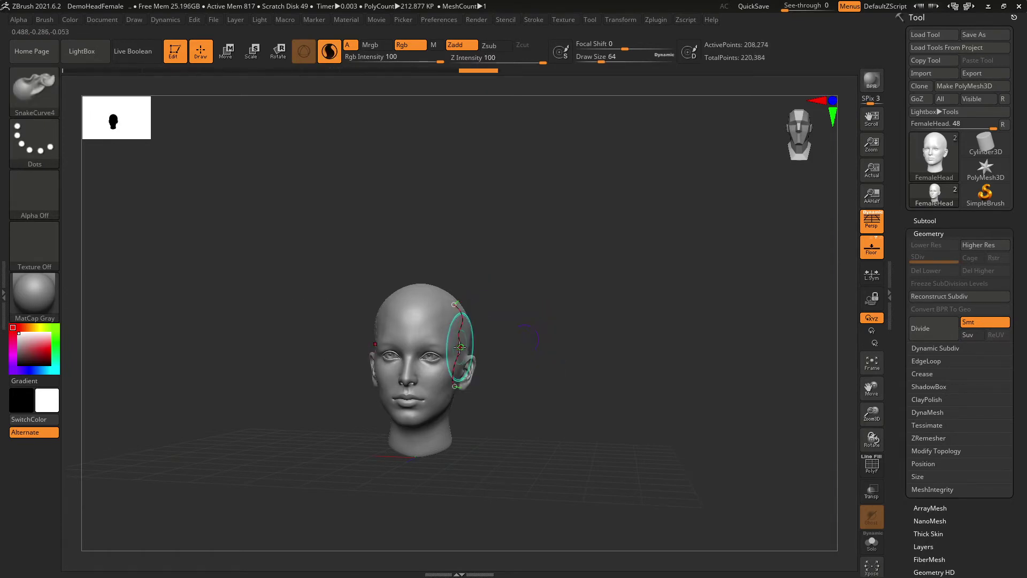
{"action": "left_click_drag", "start_coordinate": [460, 348], "coordinate": [465, 360]}
{"action": "key", "text": "ctrl+z"}
Pull long, twisting horns outward from the temple curve, bending them along their length
{"action": "left_click_drag", "start_coordinate": [557, 310], "coordinate": [553, 335]}
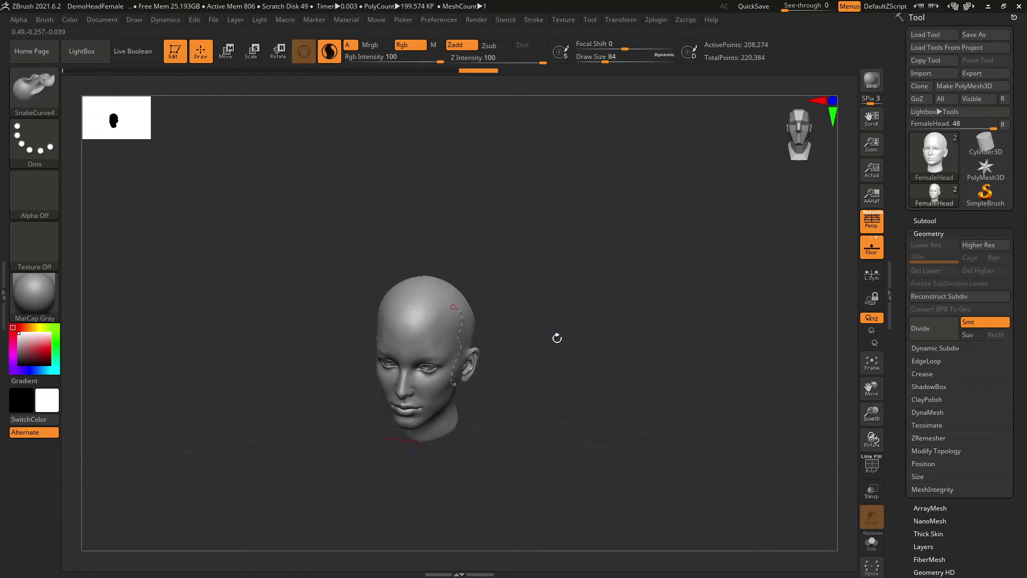
{"action": "mouse_move", "coordinate": [462, 311]}
{"action": "left_mouse_down"}
{"action": "mouse_move", "coordinate": [532, 295]}
{"action": "mouse_move", "coordinate": [567, 321]}
{"action": "mouse_move", "coordinate": [663, 333]}
{"action": "left_mouse_up"}
{"action": "mouse_move", "coordinate": [509, 384]}
{"action": "left_mouse_down"}
{"action": "mouse_move", "coordinate": [579, 375]}
{"action": "mouse_move", "coordinate": [518, 382]}
{"action": "mouse_move", "coordinate": [541, 377]}
{"action": "mouse_move", "coordinate": [508, 370]}
{"action": "mouse_move", "coordinate": [541, 373]}
{"action": "mouse_move", "coordinate": [507, 360]}
{"action": "mouse_move", "coordinate": [557, 266]}
{"action": "left_mouse_up"}
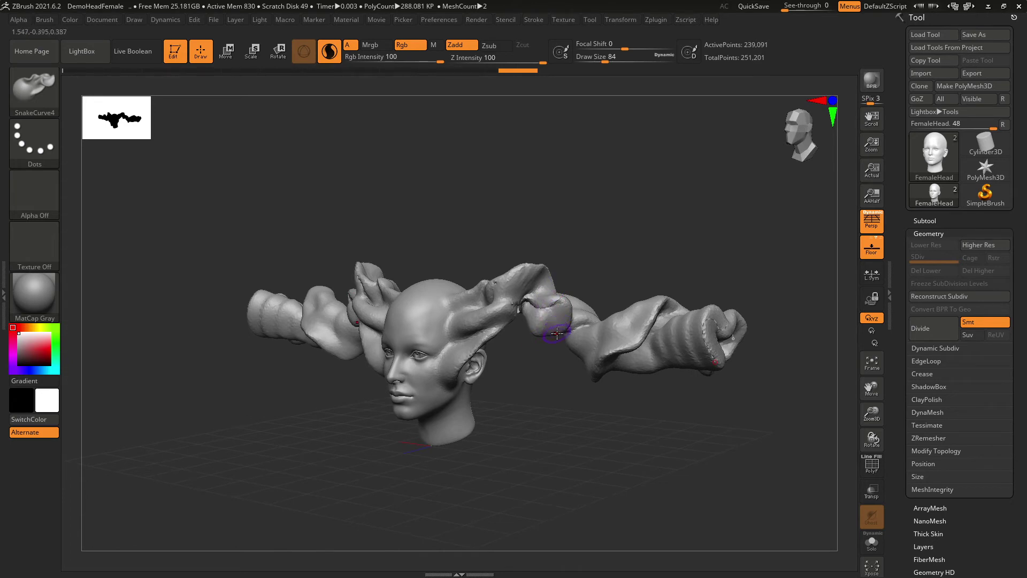
Change the stroke of the SelectRect selection brush to Lasso
{"action": "key", "text": "ctrl+shift"}
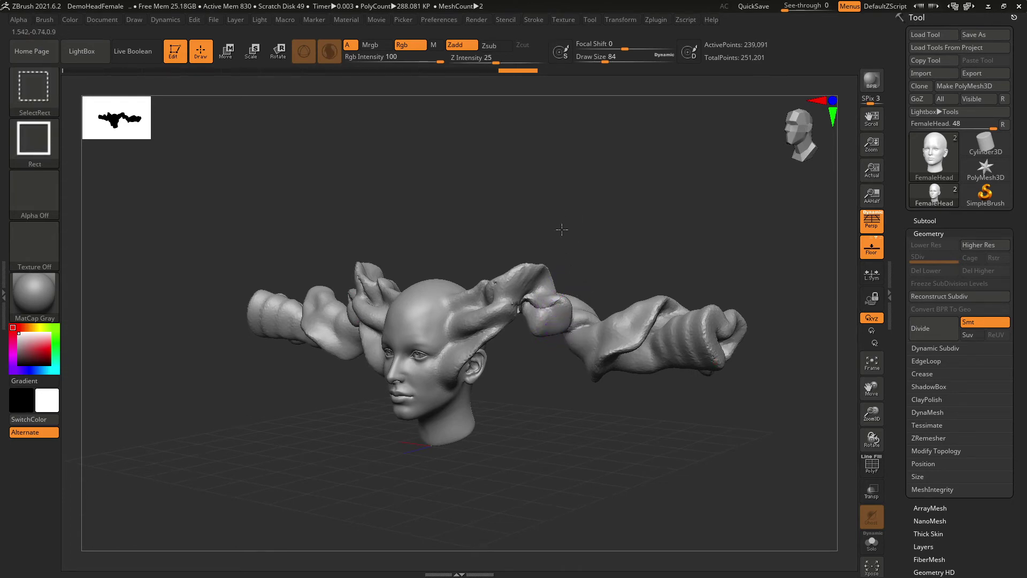
{"action": "mouse_move", "coordinate": [561, 235]}
{"action": "left_mouse_down"}
{"action": "mouse_move", "coordinate": [535, 298]}
{"action": "mouse_move", "coordinate": [569, 253]}
{"action": "left_mouse_up"}
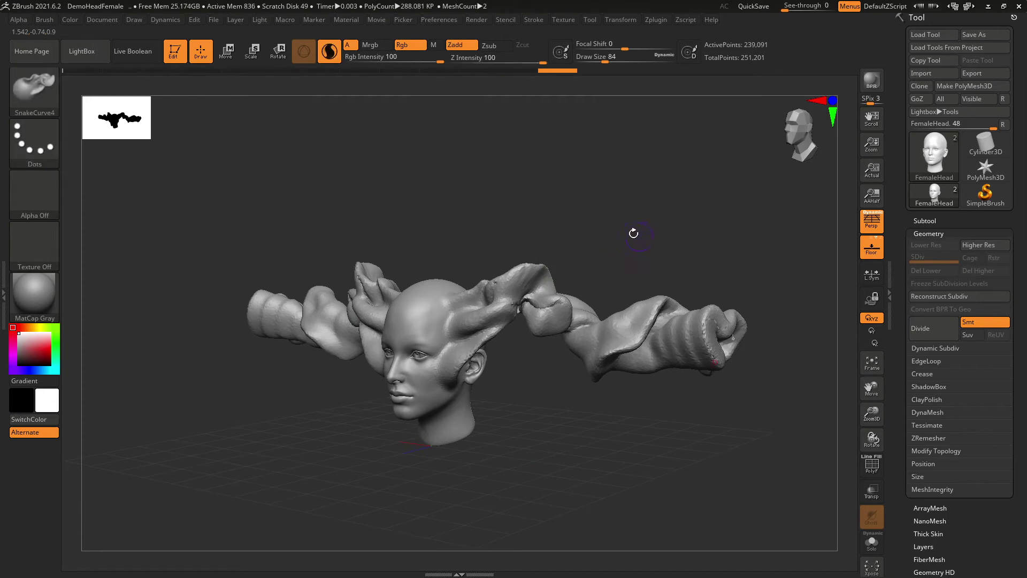
{"action": "key", "text": "ctrl+shift"}
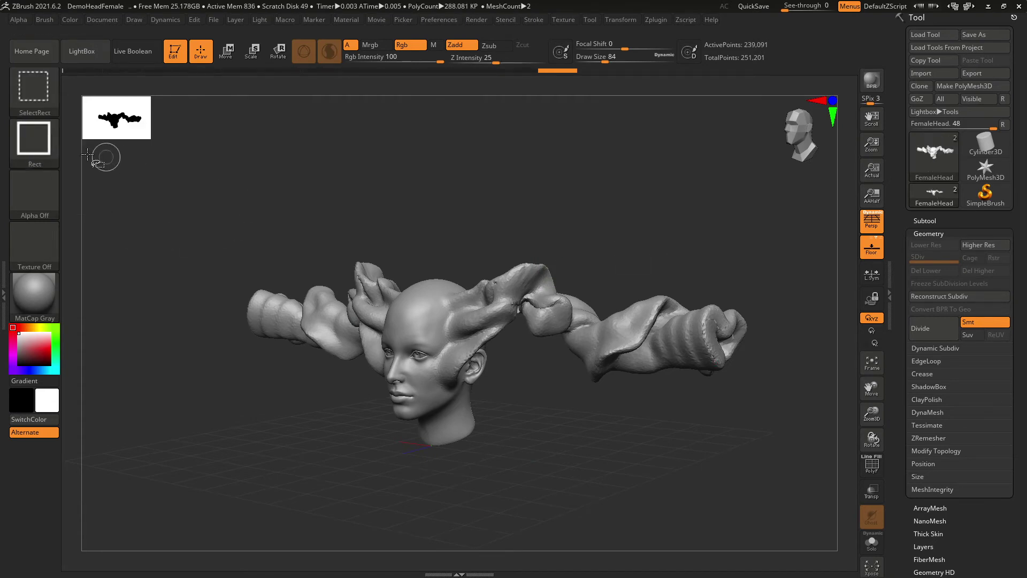
{"action": "left_click", "coordinate": [58, 152]}
{"action": "left_click", "coordinate": [254, 151]}
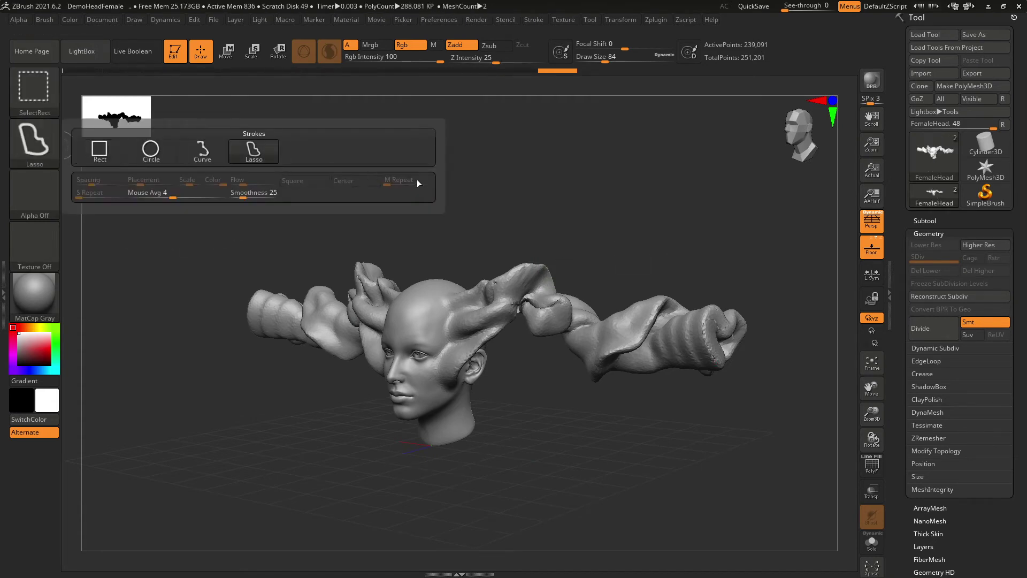
Try isolating the outer horn sections with a lasso selection, then restore the mesh and hide those sections instead
{"action": "left_click_drag", "start_coordinate": [529, 289], "coordinate": [779, 310], "text": "ctrl+shift"}
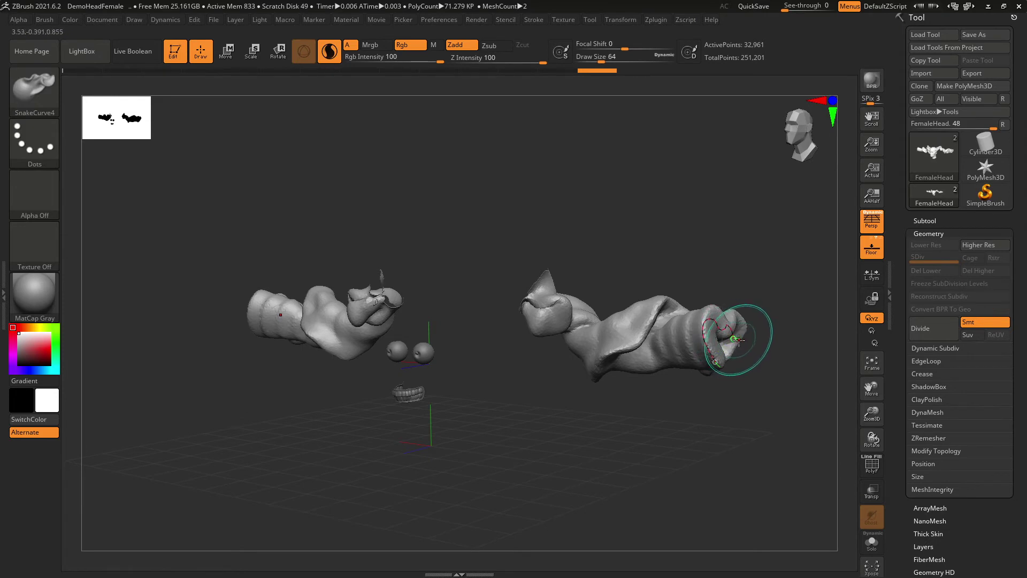
{"action": "left_click", "coordinate": [736, 338], "text": "ctrl+shift"}
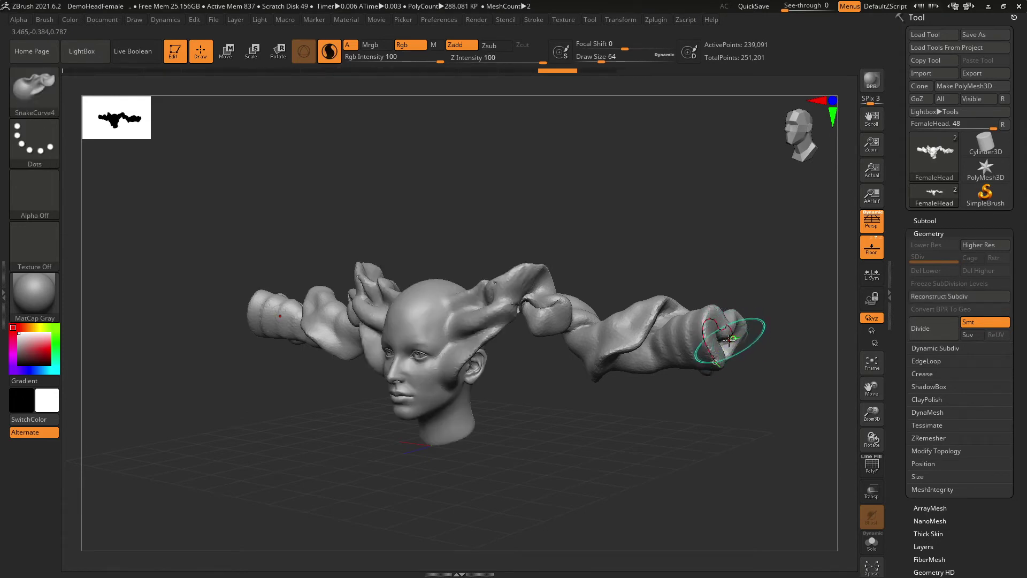
{"action": "key", "text": "ctrl+shift"}
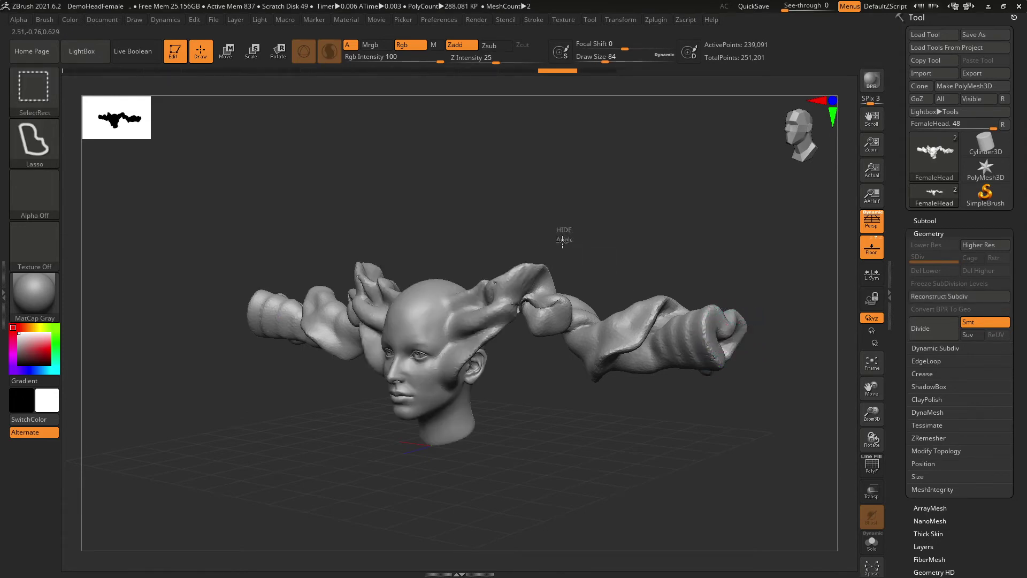
{"action": "mouse_move", "coordinate": [520, 336]}
{"action": "left_mouse_down", "text": "ctrl+alt+shift"}
{"action": "mouse_move", "coordinate": [650, 431]}
{"action": "mouse_move", "coordinate": [766, 398]}
{"action": "mouse_move", "coordinate": [573, 178]}
{"action": "left_mouse_up", "text": "ctrl+alt+shift"}
{"action": "mouse_move", "coordinate": [627, 340]}
{"action": "left_mouse_down"}
{"action": "mouse_move", "coordinate": [497, 359]}
{"action": "mouse_move", "coordinate": [615, 351]}
{"action": "left_mouse_up"}
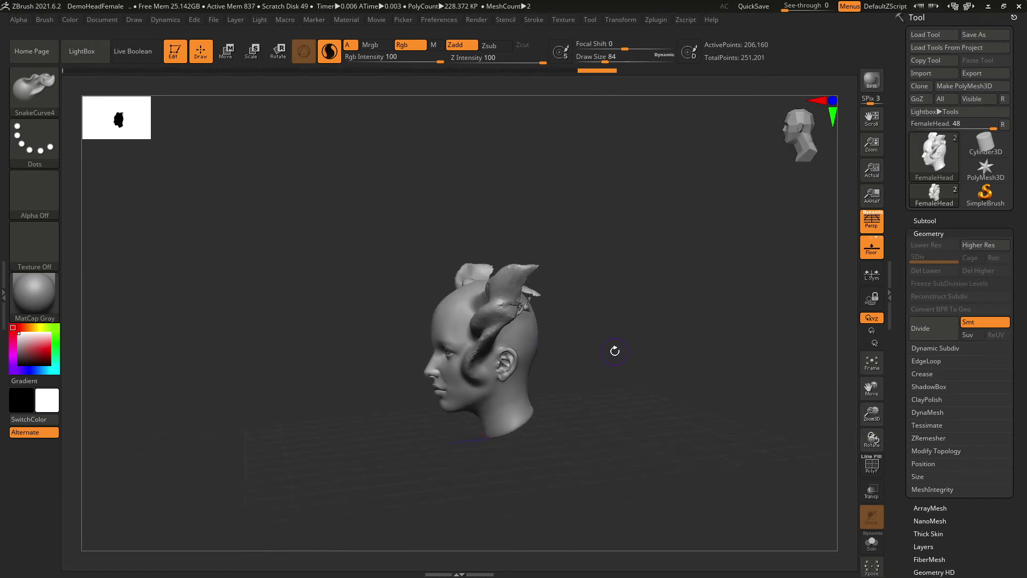
Delete the hidden horn sections using the Modify Topology functions of the geometry settings
{"action": "scroll", "coordinate": [984, 522], "scroll_direction": "down", "scroll_amount": 3}
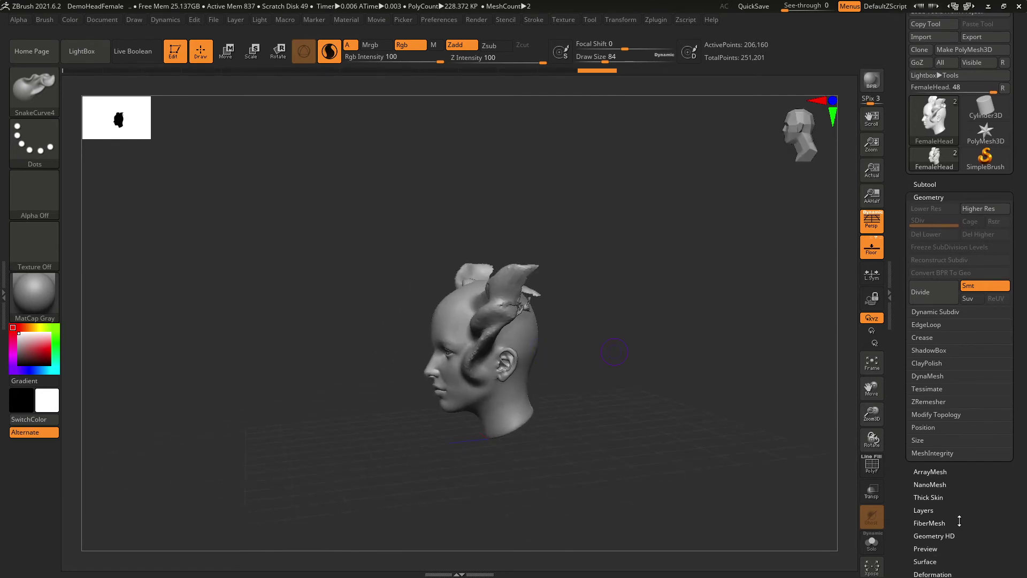
{"action": "scroll", "coordinate": [995, 530], "scroll_direction": "down", "scroll_amount": 10}
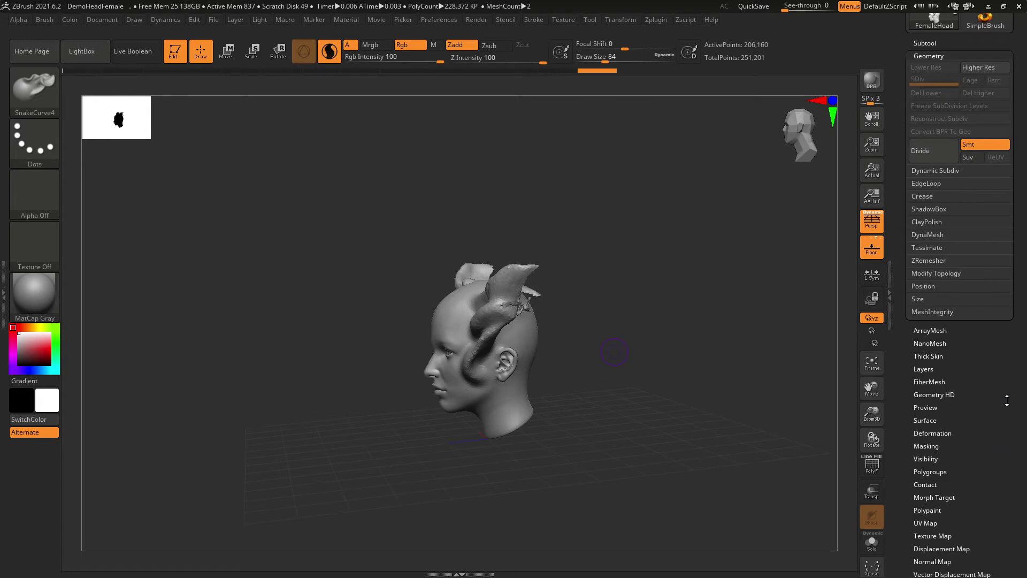
{"action": "left_click", "coordinate": [951, 396]}
{"action": "scroll", "coordinate": [1006, 413], "scroll_direction": "up", "scroll_amount": 13}
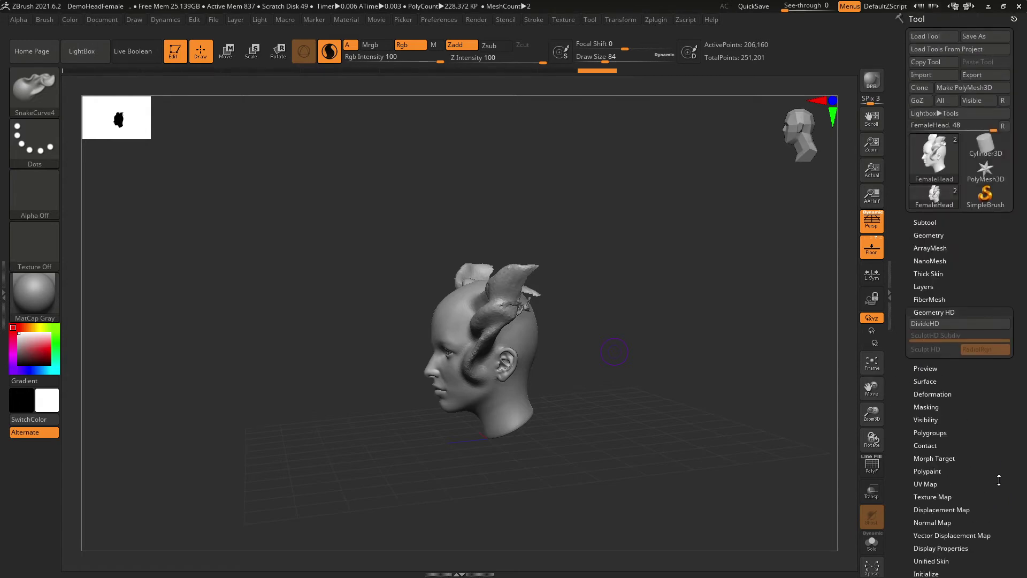
{"action": "left_click", "coordinate": [946, 235]}
{"action": "left_click", "coordinate": [946, 452]}
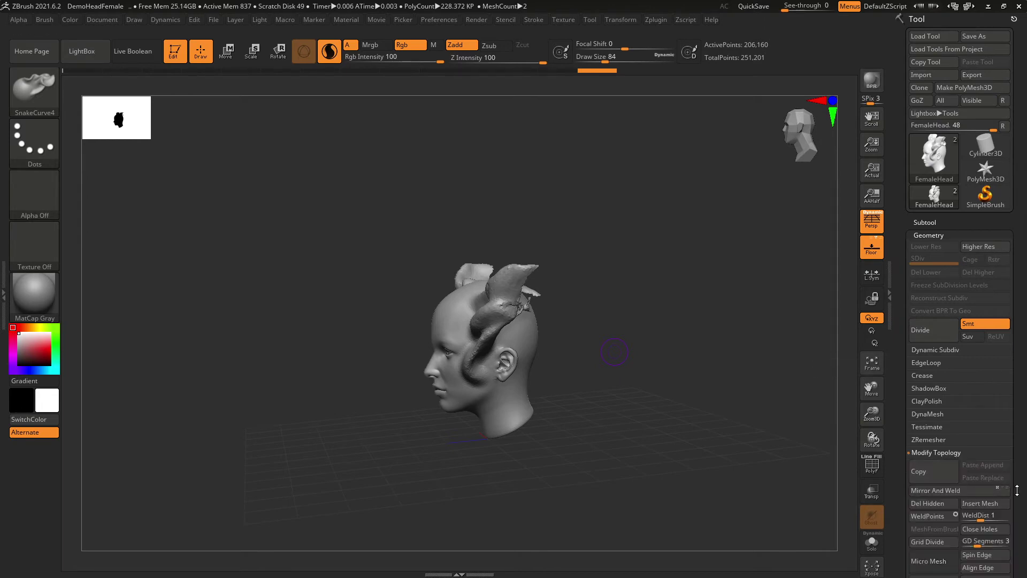
{"action": "scroll", "coordinate": [1021, 496], "scroll_direction": "down", "scroll_amount": 17}
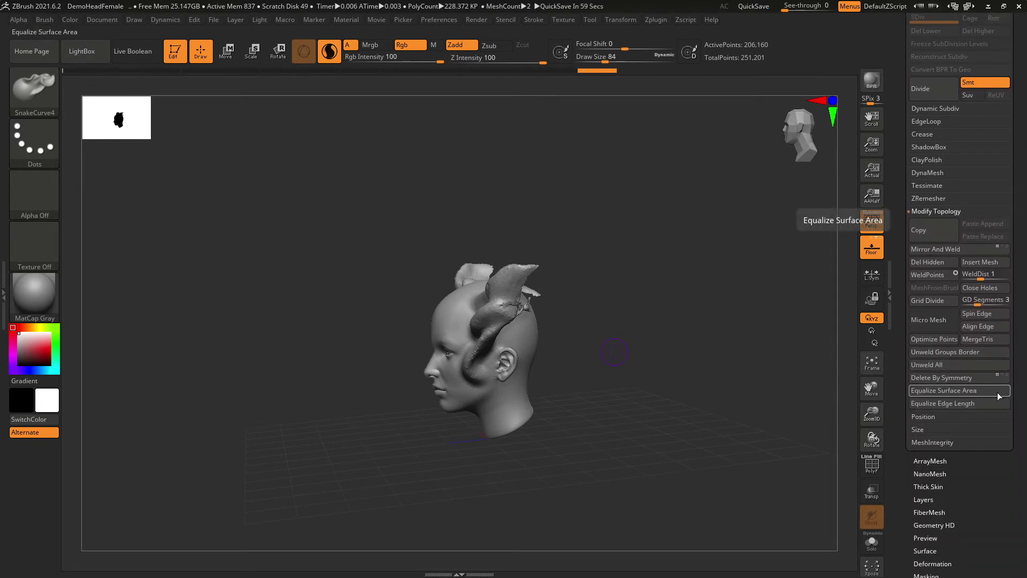
{"action": "left_click", "coordinate": [999, 396]}
Check the trimmed horns from several angles, then undo all horn edits back to the plain head
{"action": "left_click_drag", "start_coordinate": [606, 368], "coordinate": [641, 341]}
{"action": "left_click_drag", "start_coordinate": [635, 270], "coordinate": [546, 287]}
{"action": "mouse_move", "coordinate": [587, 343]}
{"action": "left_mouse_down"}
{"action": "mouse_move", "coordinate": [686, 355]}
{"action": "mouse_move", "coordinate": [775, 335]}
{"action": "mouse_move", "coordinate": [611, 339]}
{"action": "mouse_move", "coordinate": [668, 349]}
{"action": "mouse_move", "coordinate": [618, 351]}
{"action": "mouse_move", "coordinate": [643, 324]}
{"action": "left_mouse_up"}
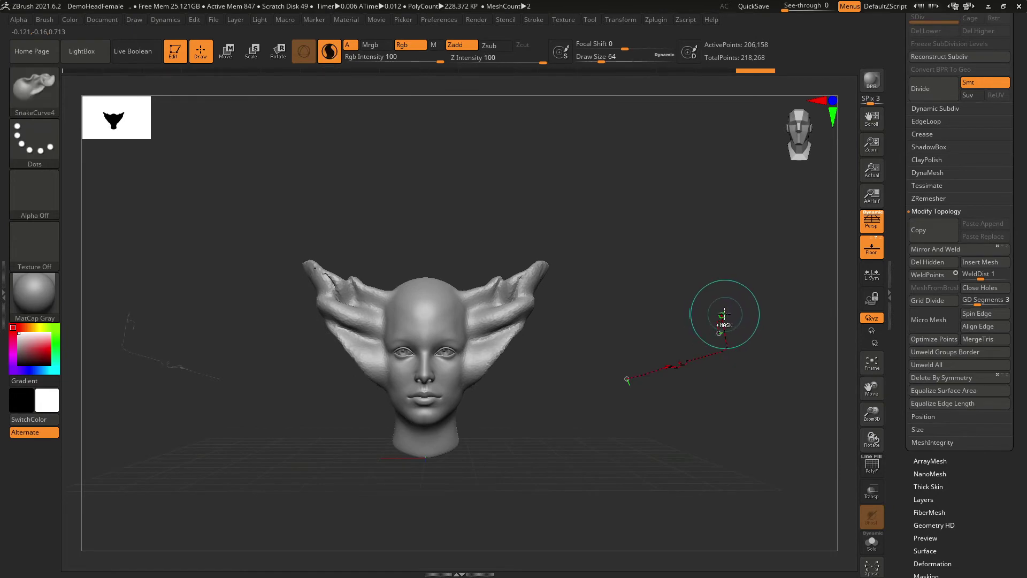
{"action": "key", "text": "ctrl+z"}
{"action": "key", "text": "ctrl+z"}
{"action": "key", "text": "ctrl+z"}
{"action": "key", "text": "ctrl+z"}
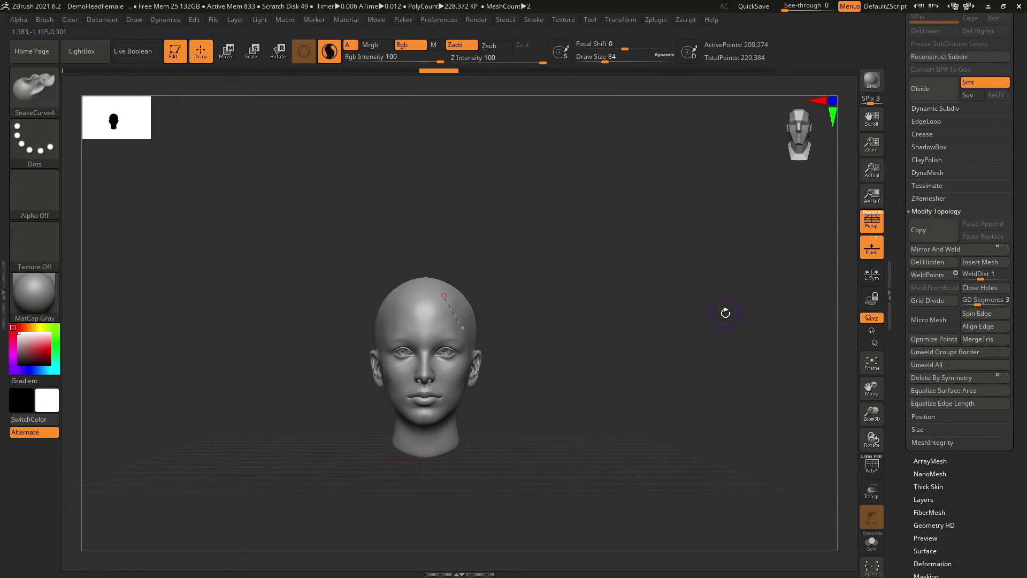
With the SnakeCurve5 brush, draw a curve down the side of the head and pull rough, bark-like horns outward from it
{"action": "left_click", "coordinate": [34, 99]}
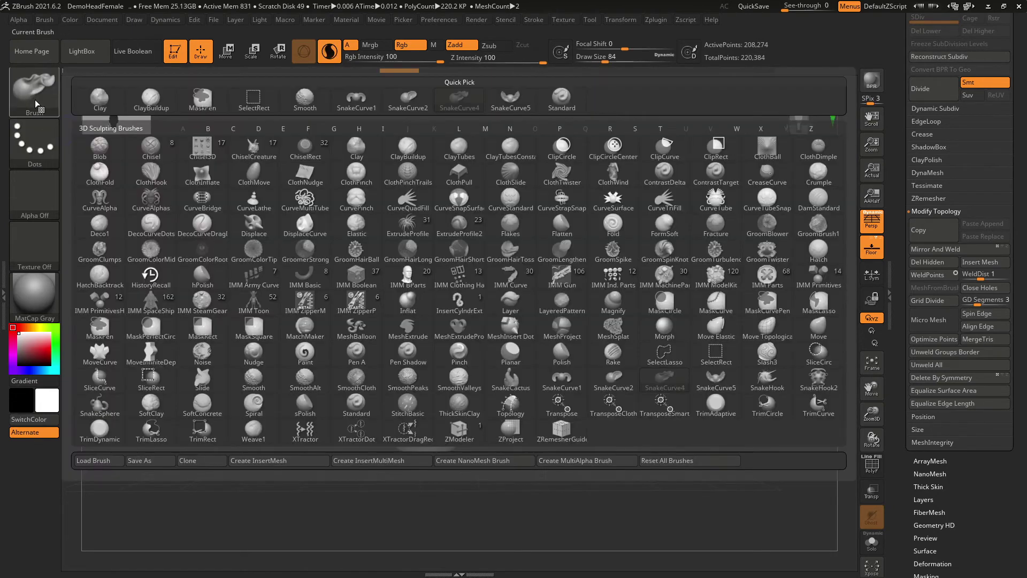
{"action": "left_click", "coordinate": [717, 381]}
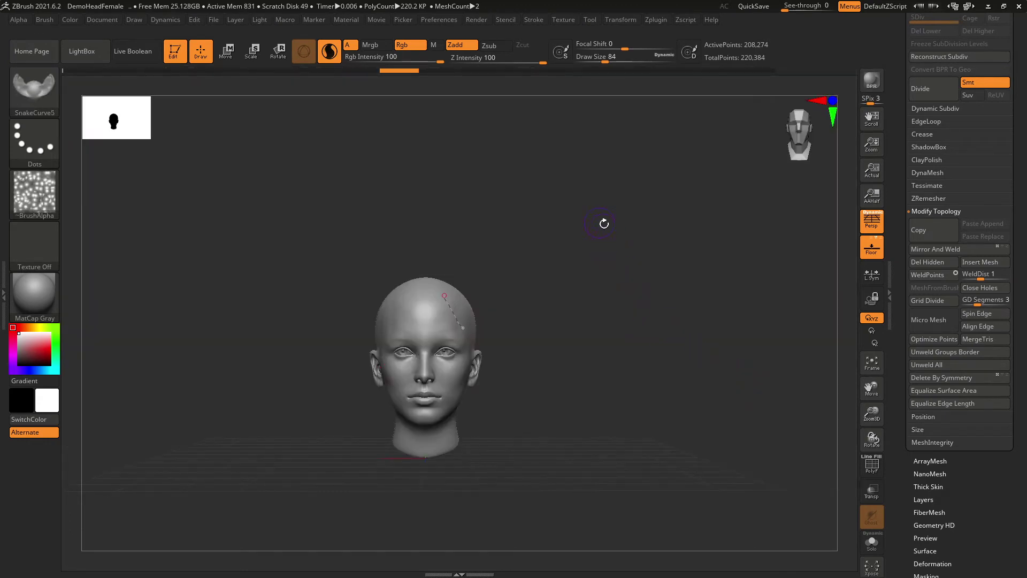
{"action": "mouse_move", "coordinate": [636, 268]}
{"action": "left_mouse_down"}
{"action": "mouse_move", "coordinate": [595, 320]}
{"action": "mouse_move", "coordinate": [611, 350]}
{"action": "left_mouse_up"}
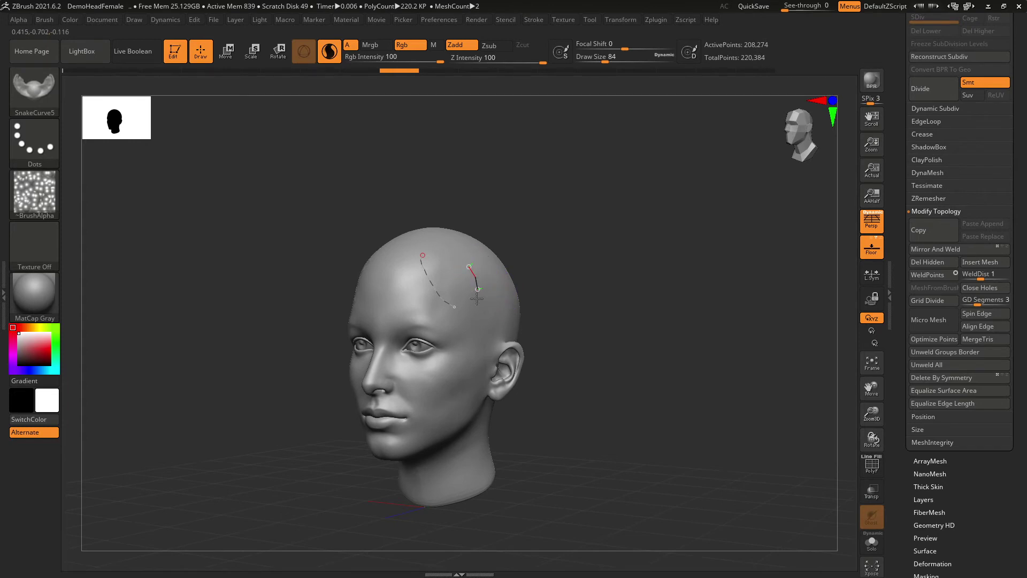
{"action": "left_click_drag", "start_coordinate": [457, 383], "coordinate": [461, 402]}
{"action": "left_click_drag", "start_coordinate": [625, 336], "coordinate": [632, 337], "text": "shift"}
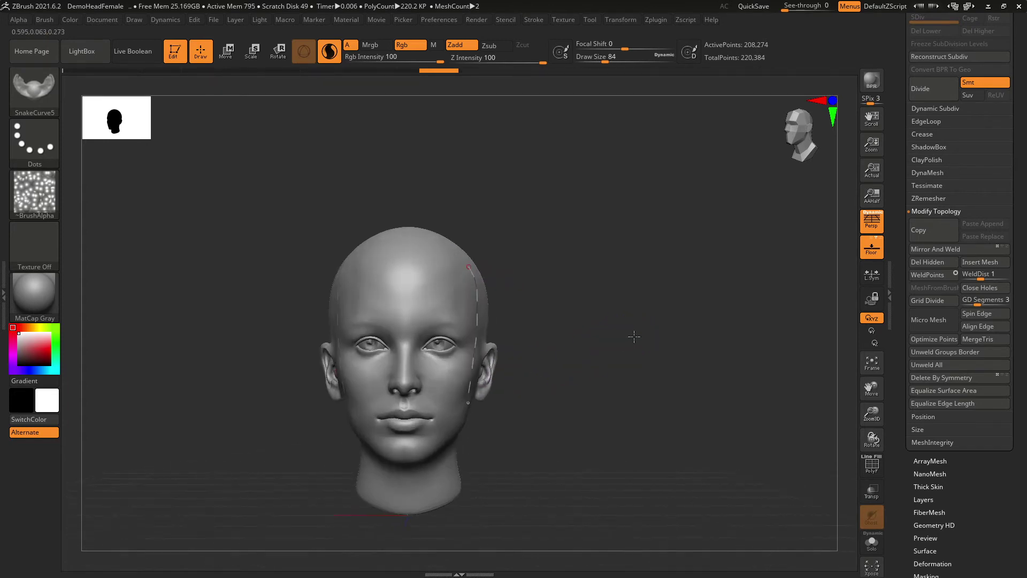
{"action": "left_click_drag", "start_coordinate": [475, 357], "coordinate": [749, 339]}
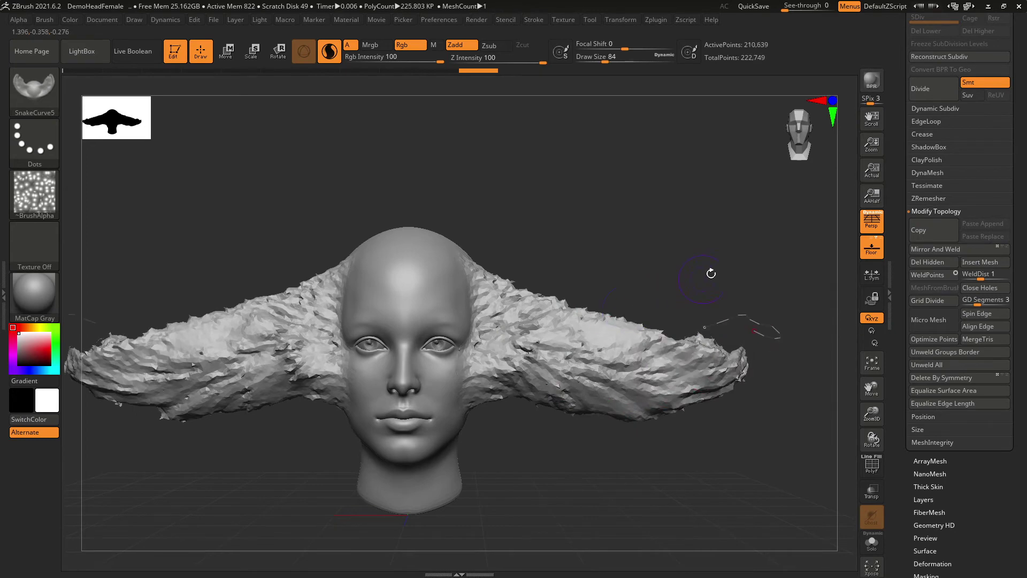
Pull a second pair of rough horns upward and outward from the upper forehead
{"action": "mouse_move", "coordinate": [713, 269]}
{"action": "left_mouse_down"}
{"action": "mouse_move", "coordinate": [692, 305]}
{"action": "mouse_move", "coordinate": [687, 290]}
{"action": "mouse_move", "coordinate": [628, 252]}
{"action": "left_mouse_up"}
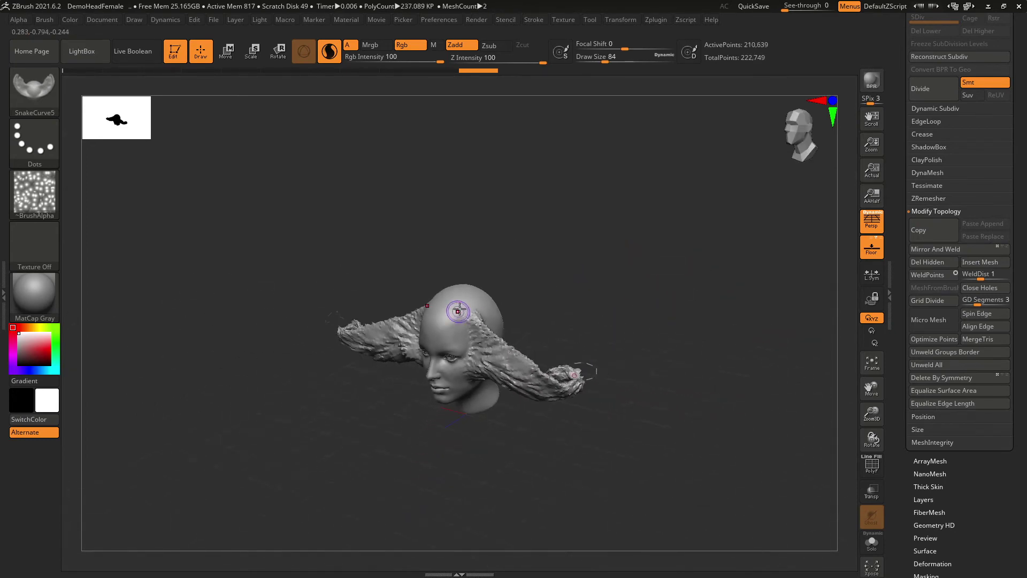
{"action": "mouse_move", "coordinate": [452, 333]}
{"action": "left_mouse_down"}
{"action": "mouse_move", "coordinate": [454, 345]}
{"action": "mouse_move", "coordinate": [487, 313]}
{"action": "left_mouse_up"}
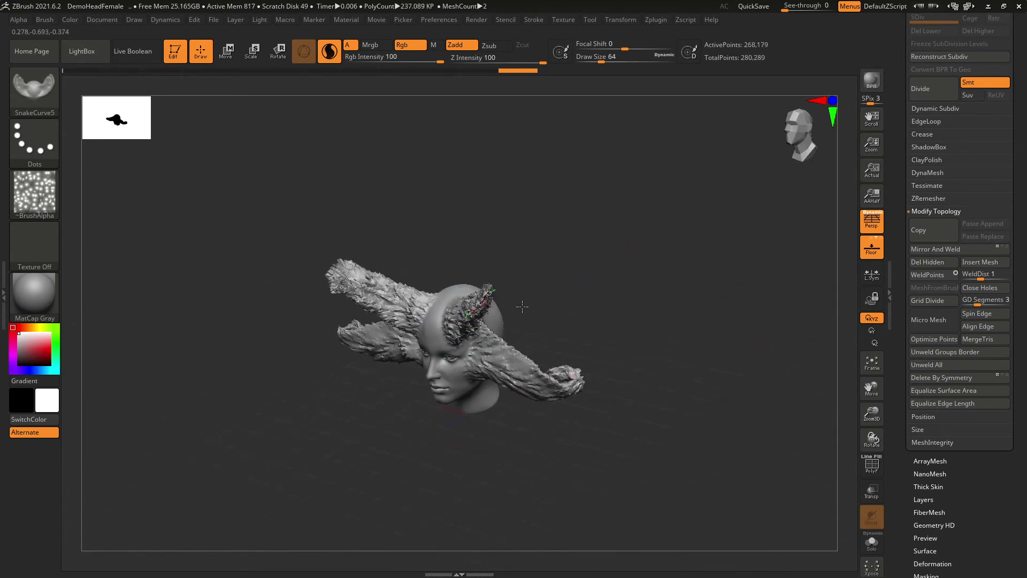
{"action": "left_click_drag", "start_coordinate": [523, 306], "coordinate": [550, 296]}
{"action": "left_click_drag", "start_coordinate": [509, 380], "coordinate": [469, 446]}
{"action": "mouse_move", "coordinate": [663, 333]}
{"action": "left_mouse_down"}
{"action": "mouse_move", "coordinate": [571, 338]}
{"action": "mouse_move", "coordinate": [610, 307]}
{"action": "mouse_move", "coordinate": [666, 289]}
{"action": "mouse_move", "coordinate": [700, 253]}
{"action": "left_mouse_up"}
Vary the brush size while pulling downward branches from the side horns and small spikes from the neck
{"action": "key", "text": "bracketright"}
{"action": "key", "text": "bracketright"}
{"action": "mouse_move", "coordinate": [627, 358]}
{"action": "left_mouse_down"}
{"action": "mouse_move", "coordinate": [693, 348]}
{"action": "mouse_move", "coordinate": [696, 306]}
{"action": "left_mouse_up"}
{"action": "key", "text": "bracketleft"}
{"action": "key", "text": "bracketleft"}
{"action": "left_click_drag", "start_coordinate": [541, 390], "coordinate": [477, 423]}
{"action": "left_click_drag", "start_coordinate": [627, 368], "coordinate": [634, 434], "text": "alt"}
{"action": "key", "text": "bracketright"}
{"action": "key", "text": "bracketright"}
{"action": "left_click_drag", "start_coordinate": [689, 353], "coordinate": [580, 390], "text": "alt"}
{"action": "mouse_move", "coordinate": [675, 370]}
{"action": "left_mouse_down", "text": "alt"}
{"action": "mouse_move", "coordinate": [557, 435]}
{"action": "mouse_move", "coordinate": [660, 353]}
{"action": "mouse_move", "coordinate": [644, 410]}
{"action": "left_mouse_up", "text": "alt"}
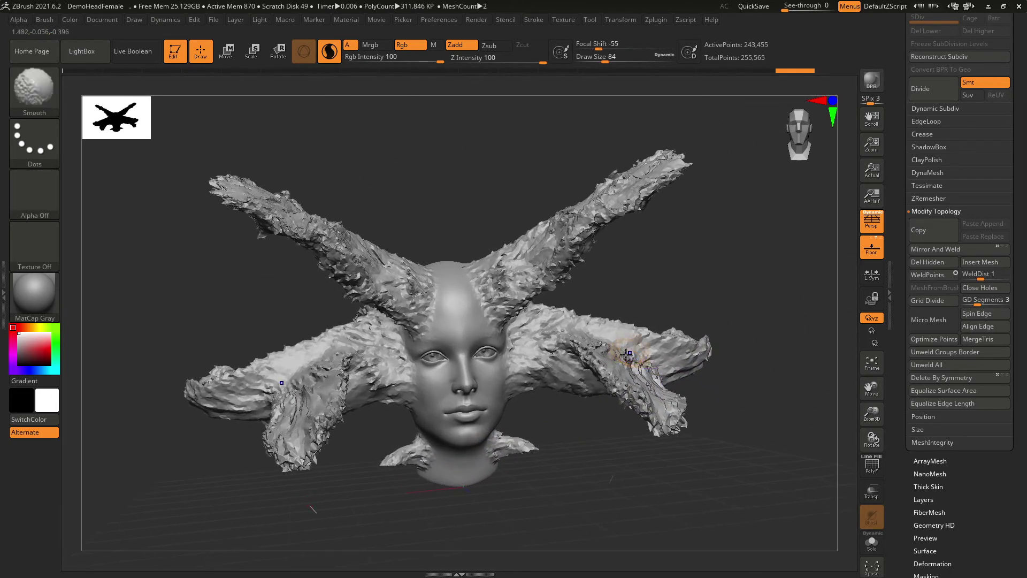
Smooth the rough surfaces of the side and upper horns, and switch back to the SnakeCurve5 brush
{"action": "mouse_move", "coordinate": [624, 355]}
{"action": "left_mouse_down", "text": "shift"}
{"action": "mouse_move", "coordinate": [550, 359]}
{"action": "mouse_move", "coordinate": [542, 319]}
{"action": "mouse_move", "coordinate": [524, 366]}
{"action": "mouse_move", "coordinate": [622, 343]}
{"action": "mouse_move", "coordinate": [588, 356]}
{"action": "mouse_move", "coordinate": [637, 404]}
{"action": "mouse_move", "coordinate": [654, 360]}
{"action": "mouse_move", "coordinate": [538, 254]}
{"action": "mouse_move", "coordinate": [611, 210]}
{"action": "mouse_move", "coordinate": [577, 218]}
{"action": "mouse_move", "coordinate": [511, 294]}
{"action": "mouse_move", "coordinate": [501, 286]}
{"action": "mouse_move", "coordinate": [537, 243]}
{"action": "mouse_move", "coordinate": [637, 187]}
{"action": "left_mouse_up", "text": "shift"}
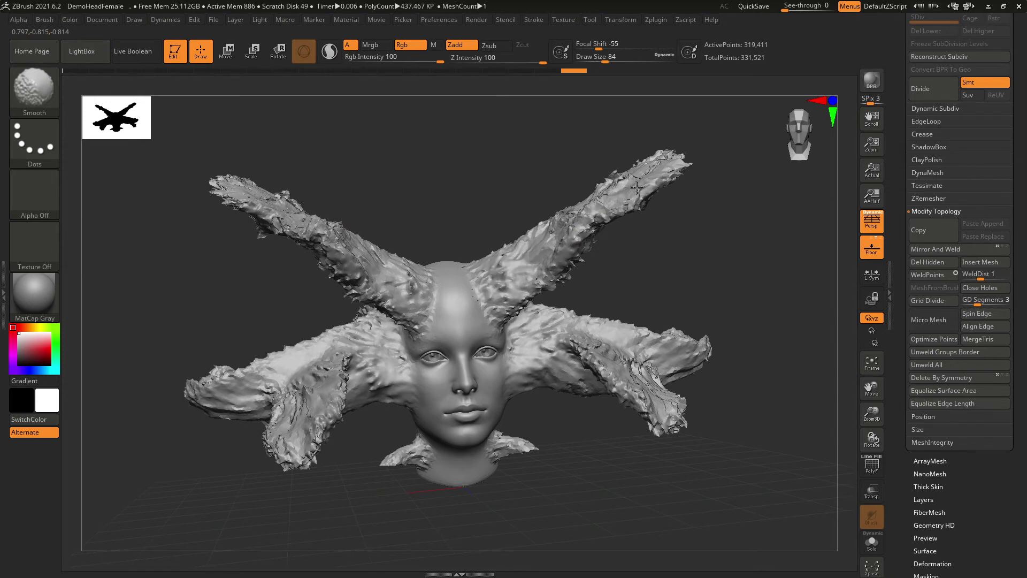
{"action": "left_click", "coordinate": [47, 97]}
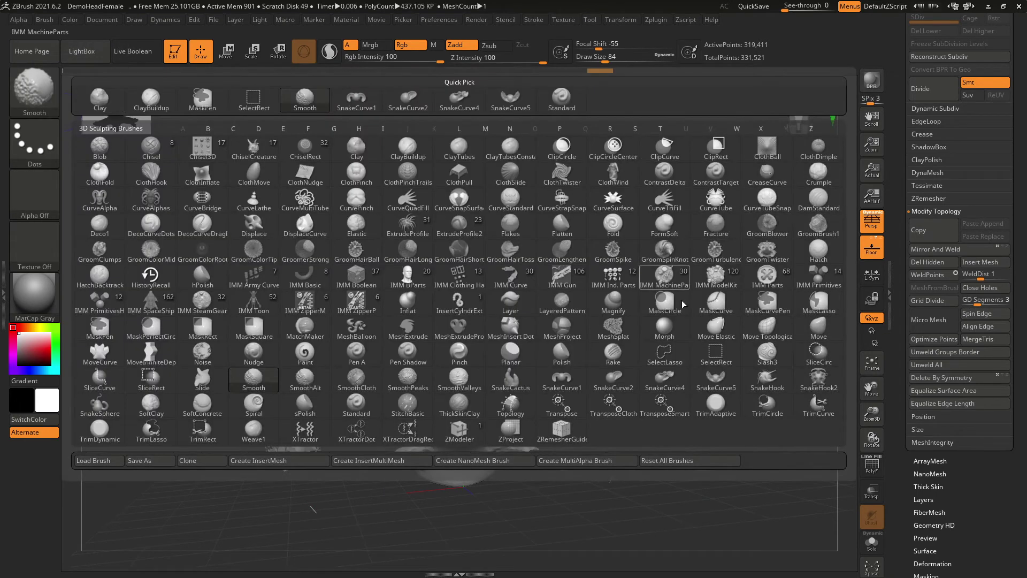
{"action": "left_click", "coordinate": [716, 380]}
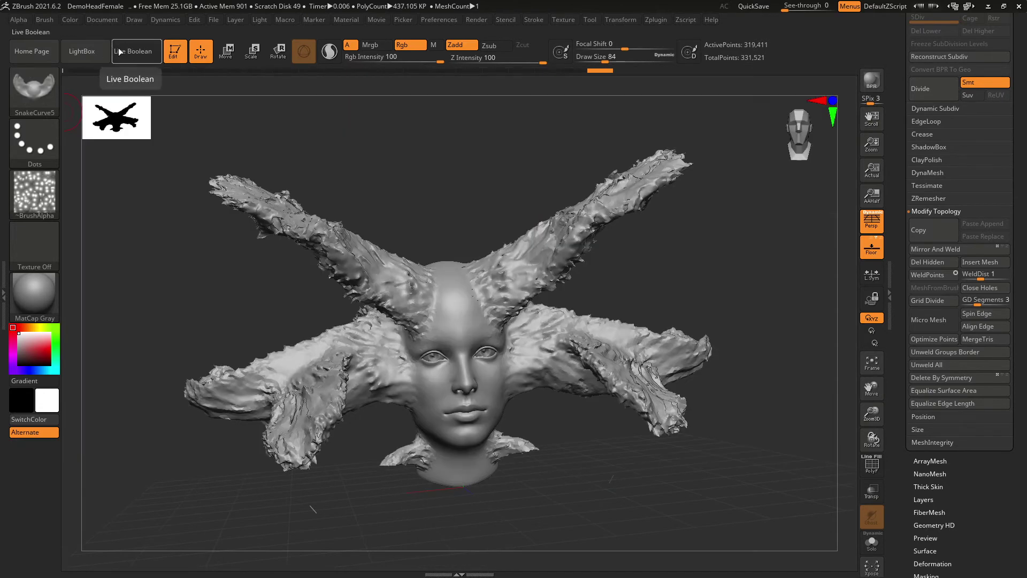
Load the Smooth Stronger brush from LightBox's Smooth brush folder as the smoothing brush and dismiss its notes
{"action": "left_click", "coordinate": [107, 51]}
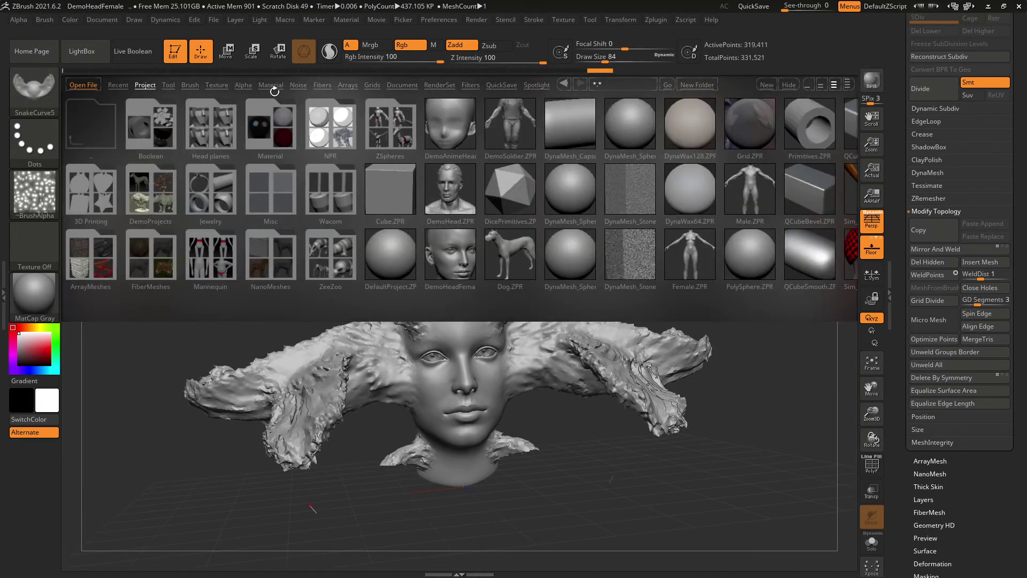
{"action": "left_click", "coordinate": [190, 85]}
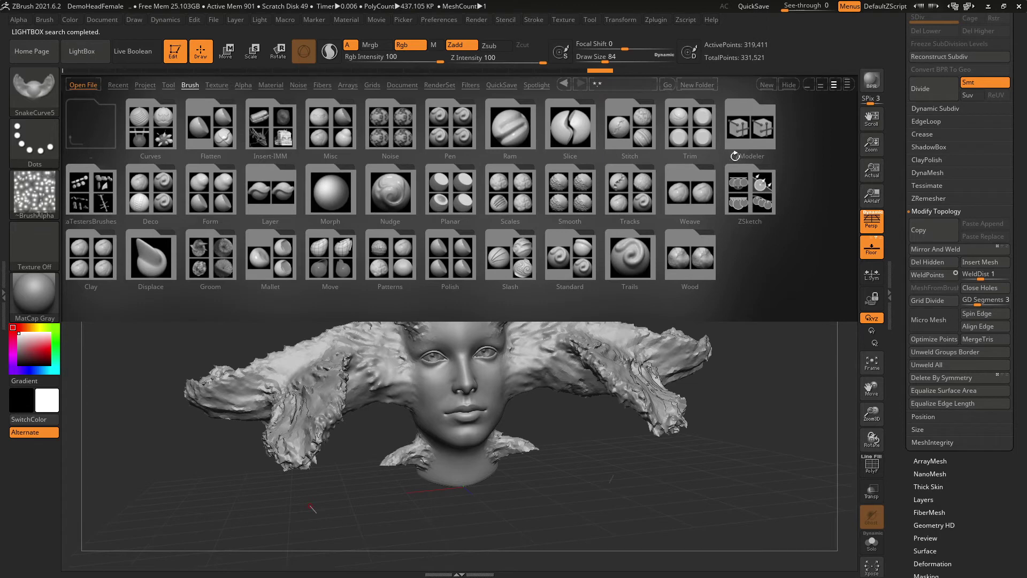
{"action": "left_click", "coordinate": [570, 191]}
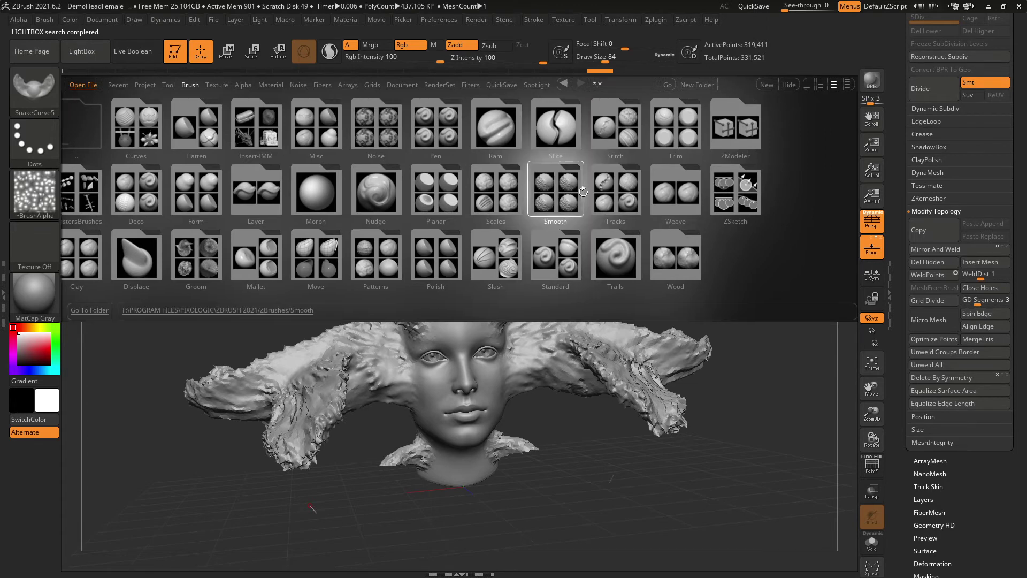
{"action": "left_click_drag", "start_coordinate": [686, 197], "coordinate": [565, 198]}
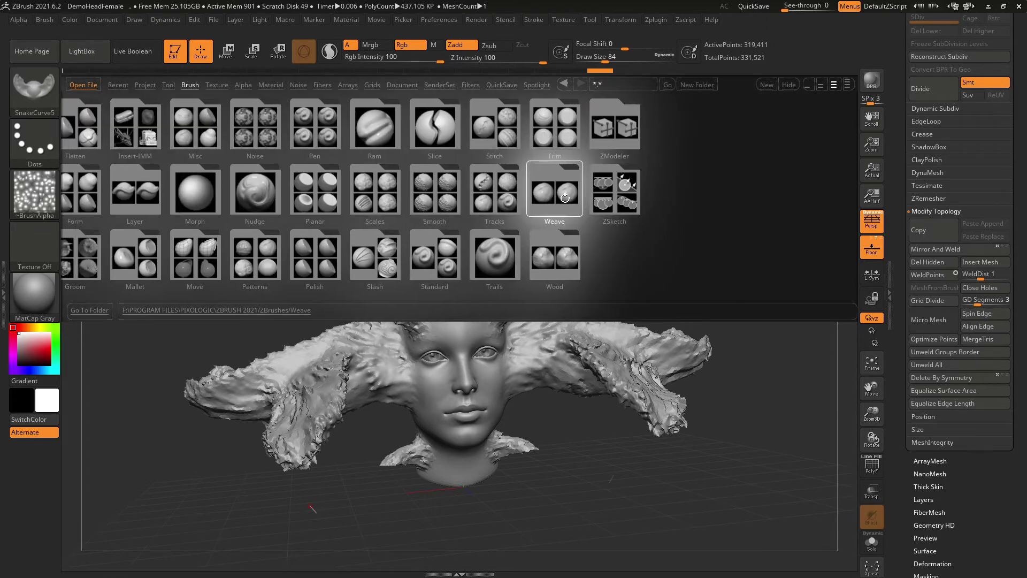
{"action": "double_click", "coordinate": [431, 193]}
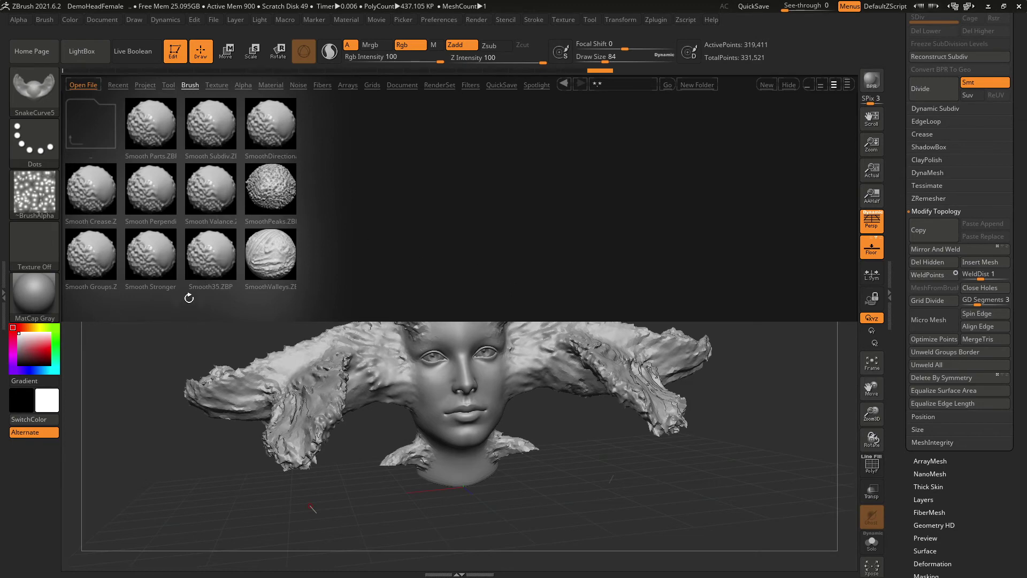
{"action": "double_click", "coordinate": [149, 263]}
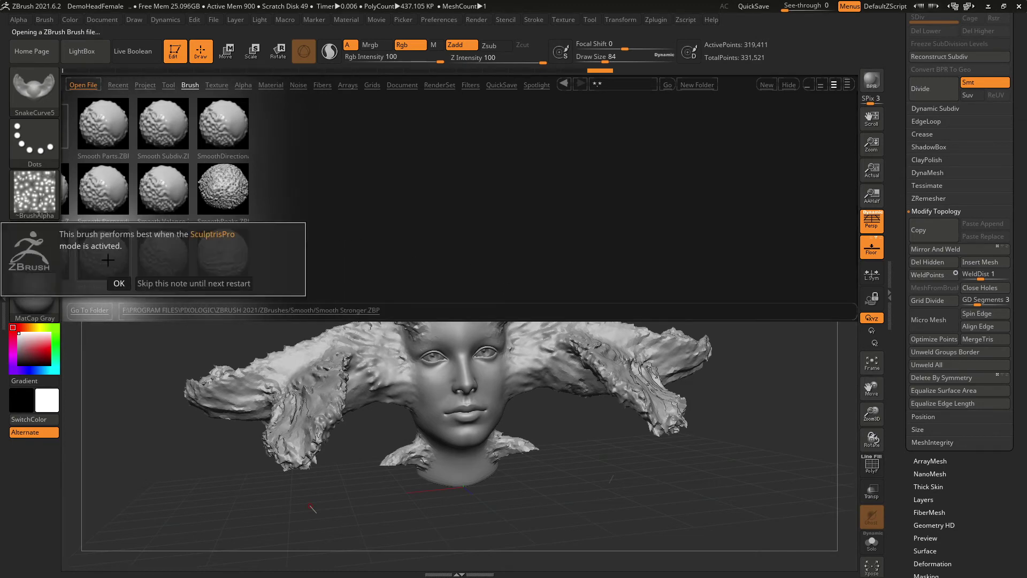
{"action": "left_click", "coordinate": [125, 285]}
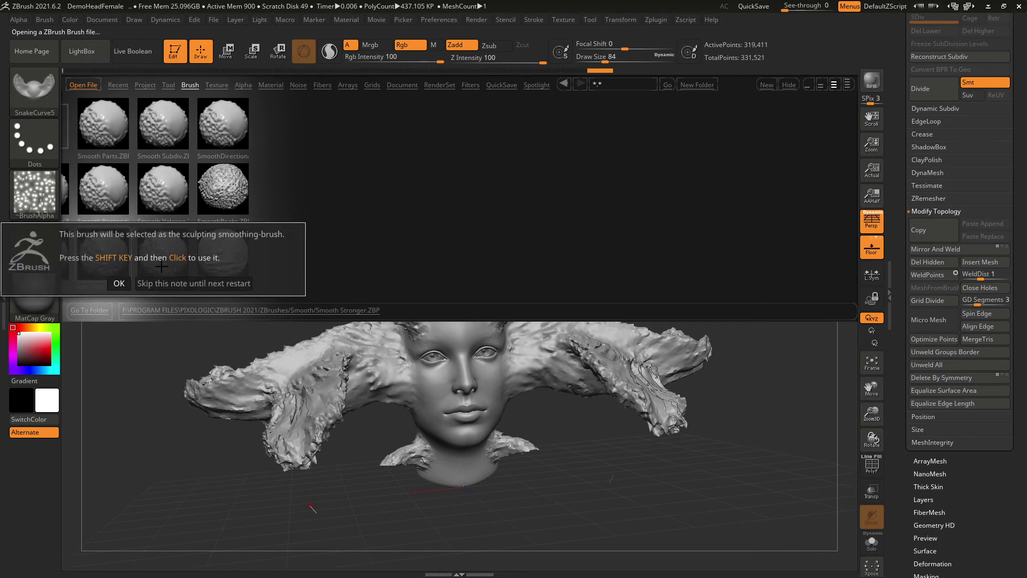
{"action": "left_click", "coordinate": [119, 283]}
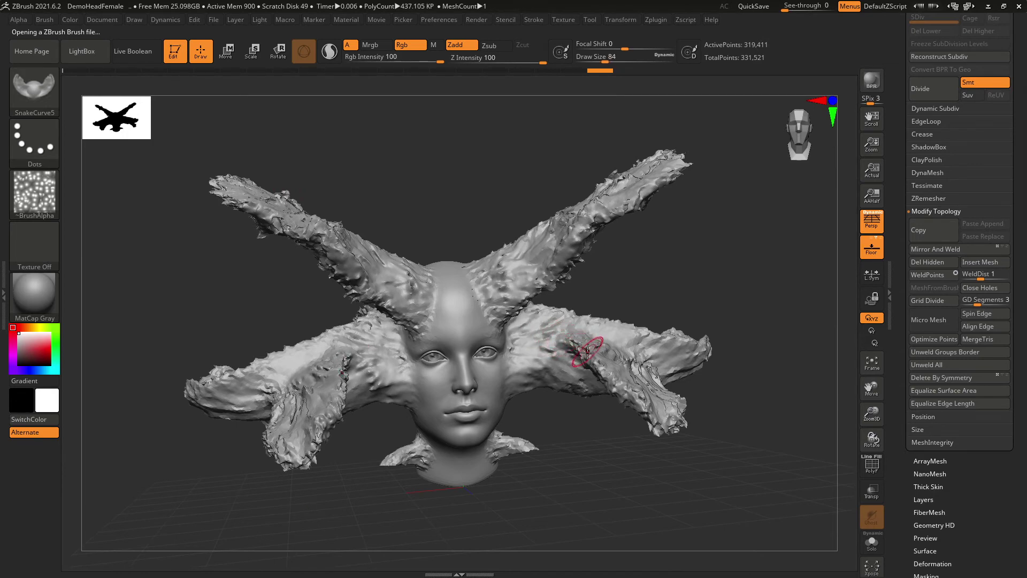
Enlarge the draw size to about 202 and smooth the side horns, upper horns and neck spikes with Smooth Stronger
{"action": "key", "text": "bracketleft"}
{"action": "key", "text": "bracketleft"}
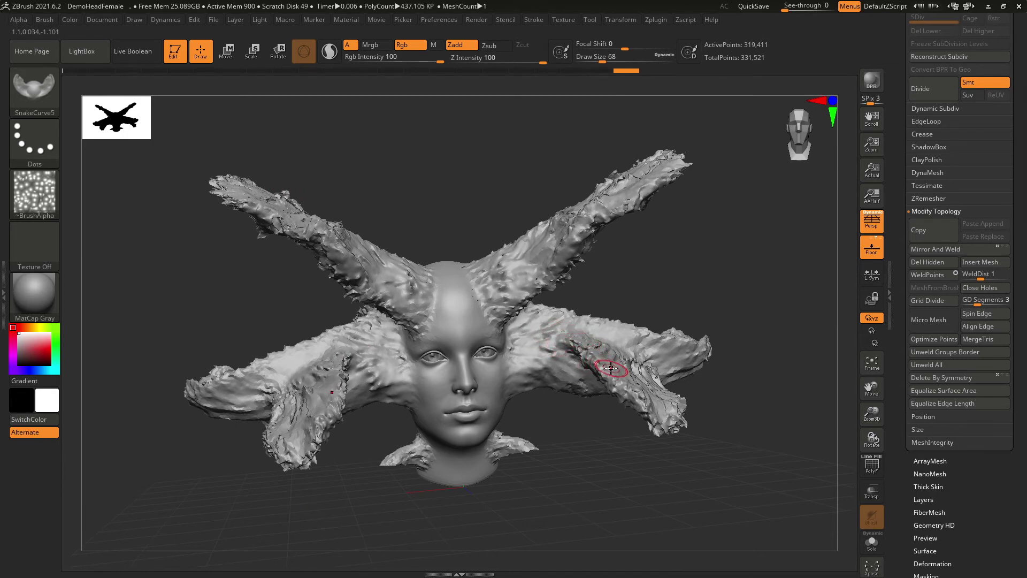
{"action": "key", "text": "bracketright"}
{"action": "key", "text": "bracketright"}
{"action": "key", "text": "bracketright"}
{"action": "key", "text": "bracketright"}
{"action": "key", "text": "bracketright"}
{"action": "key", "text": "s"}
{"action": "left_click_drag", "start_coordinate": [603, 378], "coordinate": [614, 378]}
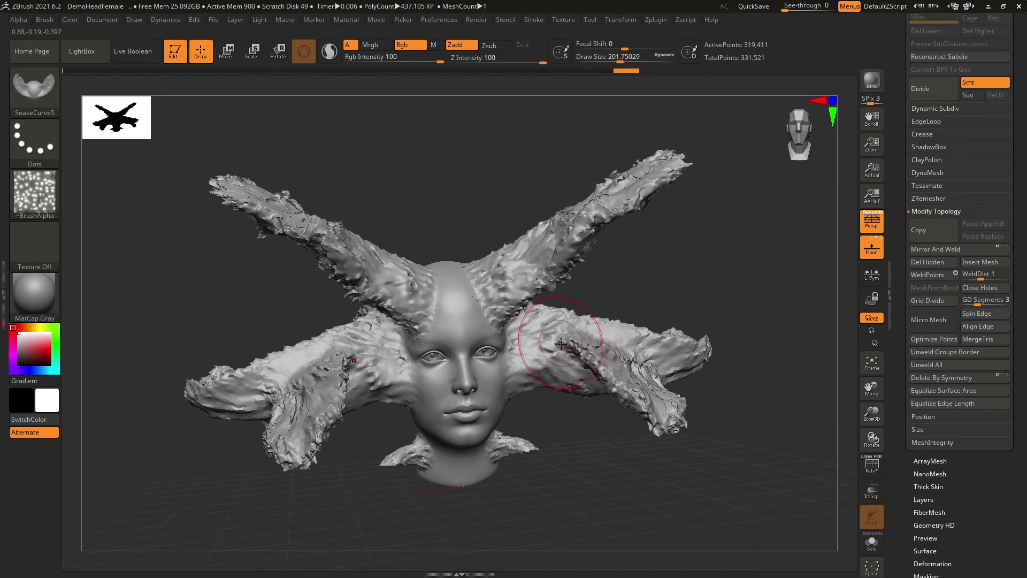
{"action": "mouse_move", "coordinate": [561, 344]}
{"action": "left_mouse_down", "text": "shift"}
{"action": "mouse_move", "coordinate": [528, 344]}
{"action": "mouse_move", "coordinate": [589, 348]}
{"action": "mouse_move", "coordinate": [688, 414]}
{"action": "mouse_move", "coordinate": [679, 409]}
{"action": "left_mouse_up", "text": "shift"}
{"action": "mouse_move", "coordinate": [506, 318]}
{"action": "left_mouse_down", "text": "shift"}
{"action": "mouse_move", "coordinate": [546, 284]}
{"action": "mouse_move", "coordinate": [530, 240]}
{"action": "mouse_move", "coordinate": [562, 271]}
{"action": "mouse_move", "coordinate": [624, 182]}
{"action": "mouse_move", "coordinate": [660, 169]}
{"action": "left_mouse_up", "text": "shift"}
{"action": "mouse_move", "coordinate": [517, 252]}
{"action": "left_mouse_down", "text": "shift"}
{"action": "mouse_move", "coordinate": [279, 213]}
{"action": "mouse_move", "coordinate": [393, 321]}
{"action": "mouse_move", "coordinate": [256, 401]}
{"action": "mouse_move", "coordinate": [216, 399]}
{"action": "left_mouse_up", "text": "shift"}
{"action": "left_click_drag", "start_coordinate": [230, 471], "coordinate": [278, 476], "text": "shift"}
{"action": "left_click_drag", "start_coordinate": [405, 466], "coordinate": [417, 465], "text": "shift"}
Smooth the rough, spiky growth at the back of the head with Smooth Stronger and inspect the model from several angles
{"action": "mouse_move", "coordinate": [636, 315]}
{"action": "left_mouse_down"}
{"action": "mouse_move", "coordinate": [713, 291]}
{"action": "mouse_move", "coordinate": [730, 297]}
{"action": "left_mouse_up"}
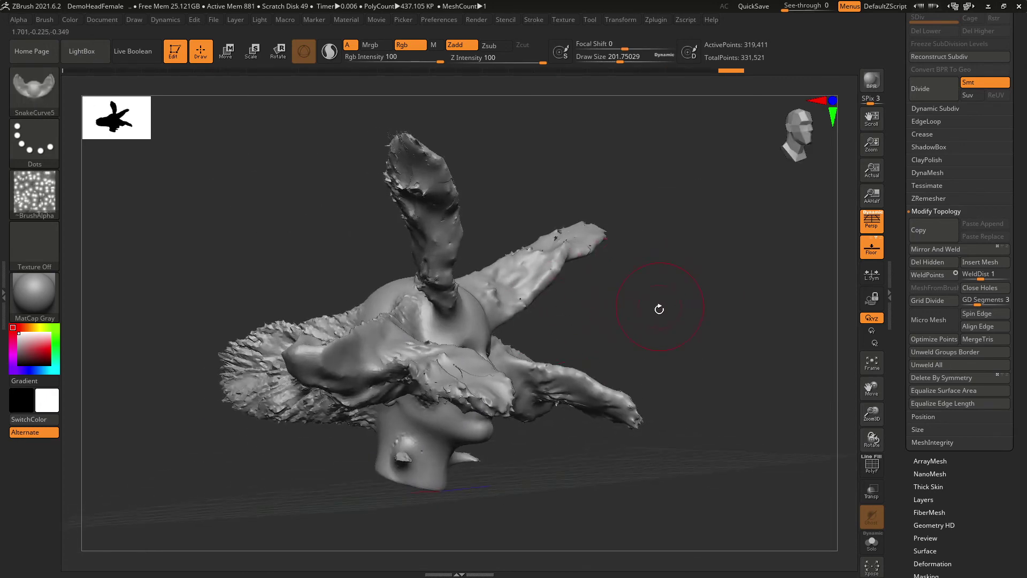
{"action": "left_click_drag", "start_coordinate": [637, 332], "coordinate": [681, 339]}
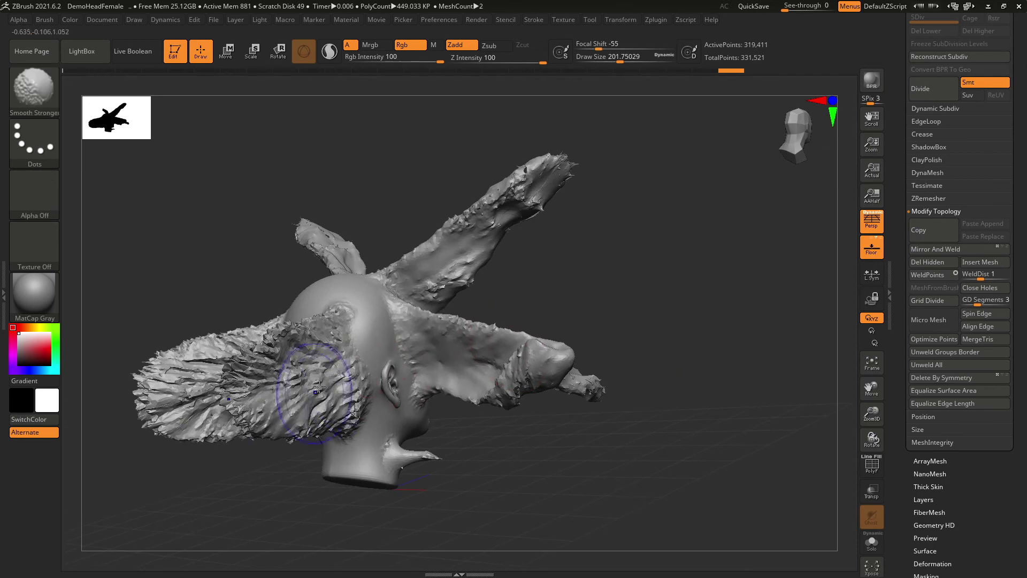
{"action": "mouse_move", "coordinate": [326, 377]}
{"action": "left_mouse_down", "text": "shift"}
{"action": "mouse_move", "coordinate": [240, 369]}
{"action": "mouse_move", "coordinate": [160, 407]}
{"action": "mouse_move", "coordinate": [331, 401]}
{"action": "mouse_move", "coordinate": [355, 351]}
{"action": "left_mouse_up", "text": "shift"}
{"action": "mouse_move", "coordinate": [634, 297]}
{"action": "left_mouse_down"}
{"action": "mouse_move", "coordinate": [689, 291]}
{"action": "mouse_move", "coordinate": [676, 286]}
{"action": "left_mouse_up"}
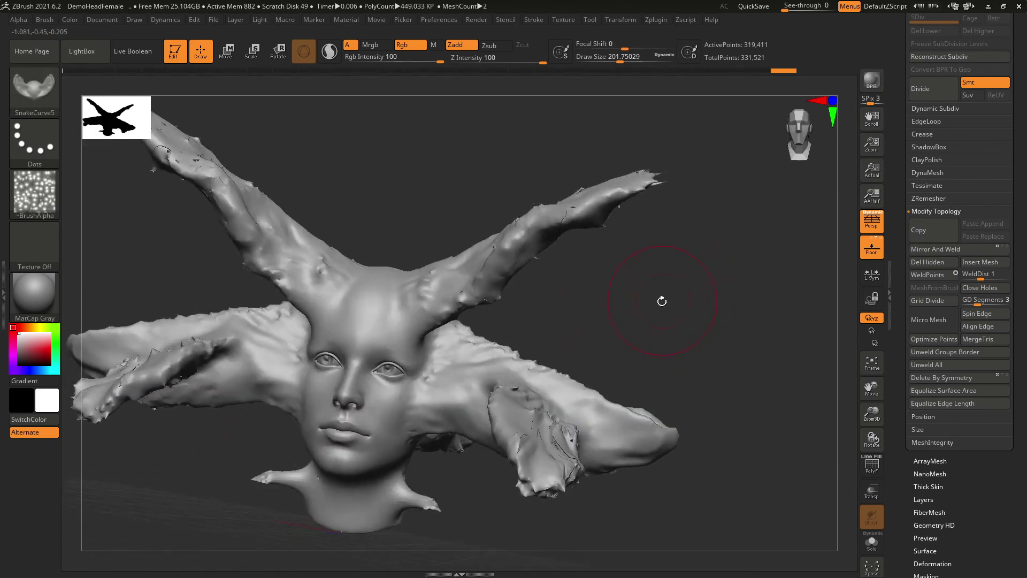
{"action": "left_click_drag", "start_coordinate": [662, 202], "coordinate": [615, 220]}
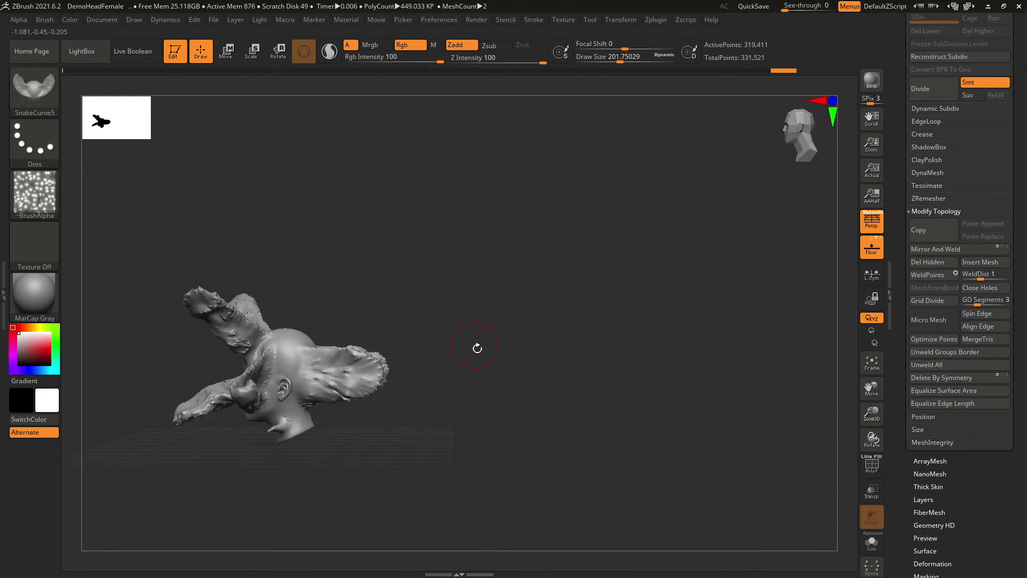
{"action": "left_click_drag", "start_coordinate": [479, 348], "coordinate": [529, 337]}
{"action": "left_click_drag", "start_coordinate": [601, 291], "coordinate": [613, 332]}
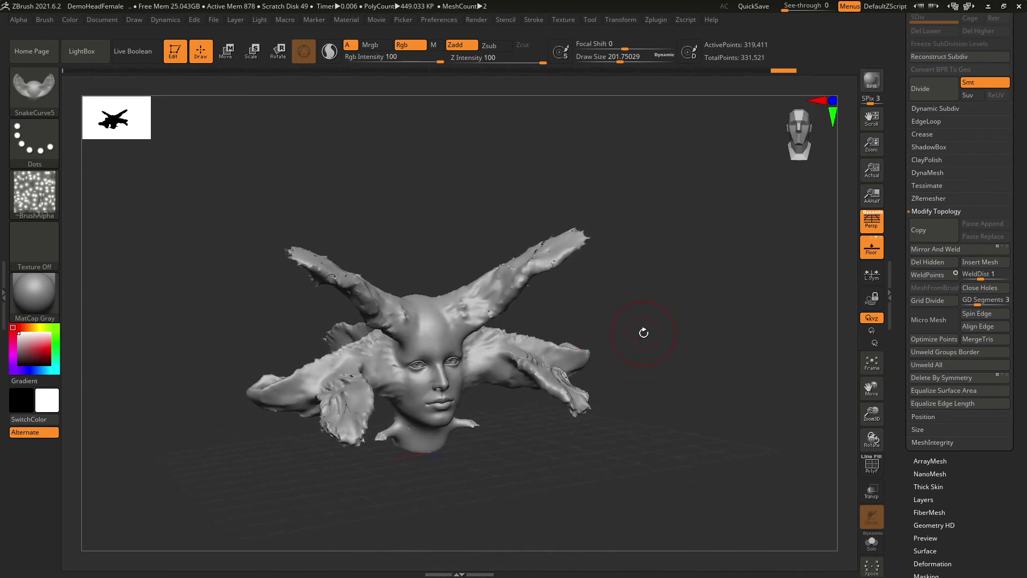